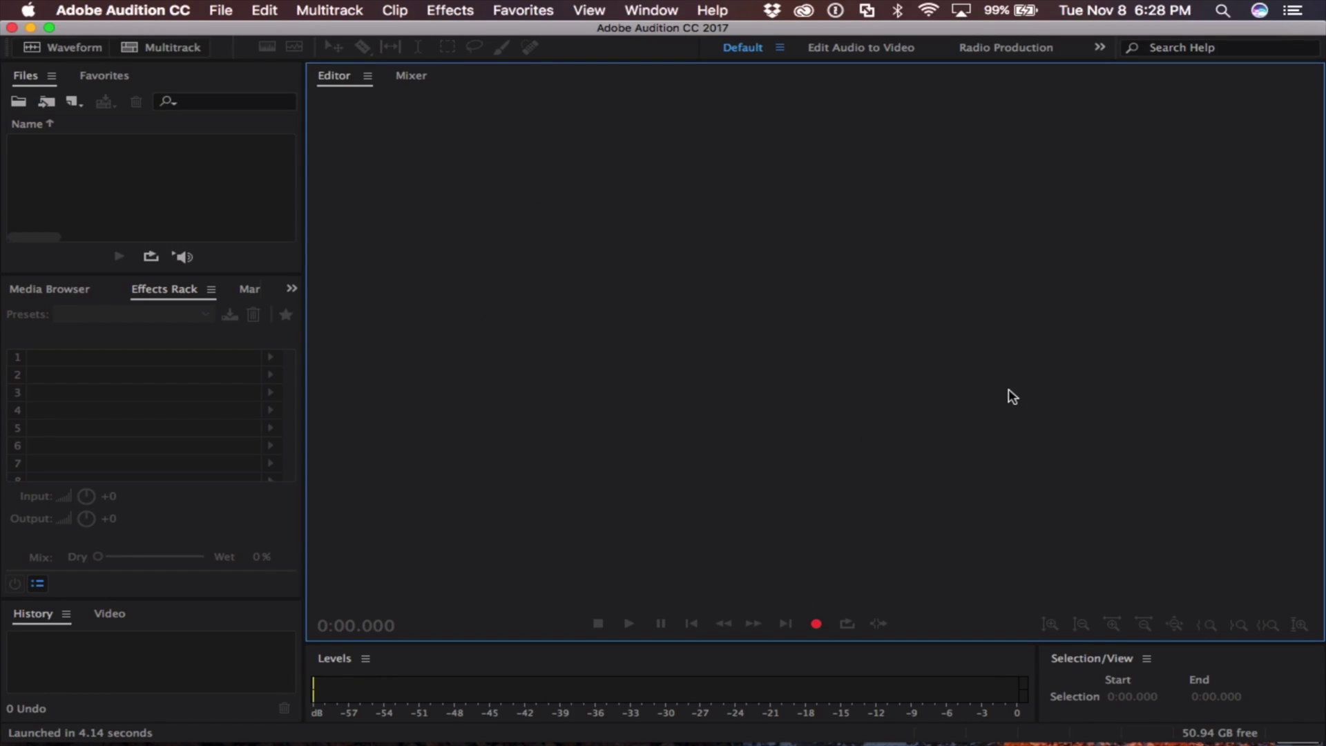
Import Audition Audio Example.wav from the Desktop via the Files panel and open its waveform.
{"action": "left_click", "coordinate": [177, 189]}
{"action": "right_click", "coordinate": [177, 188]}
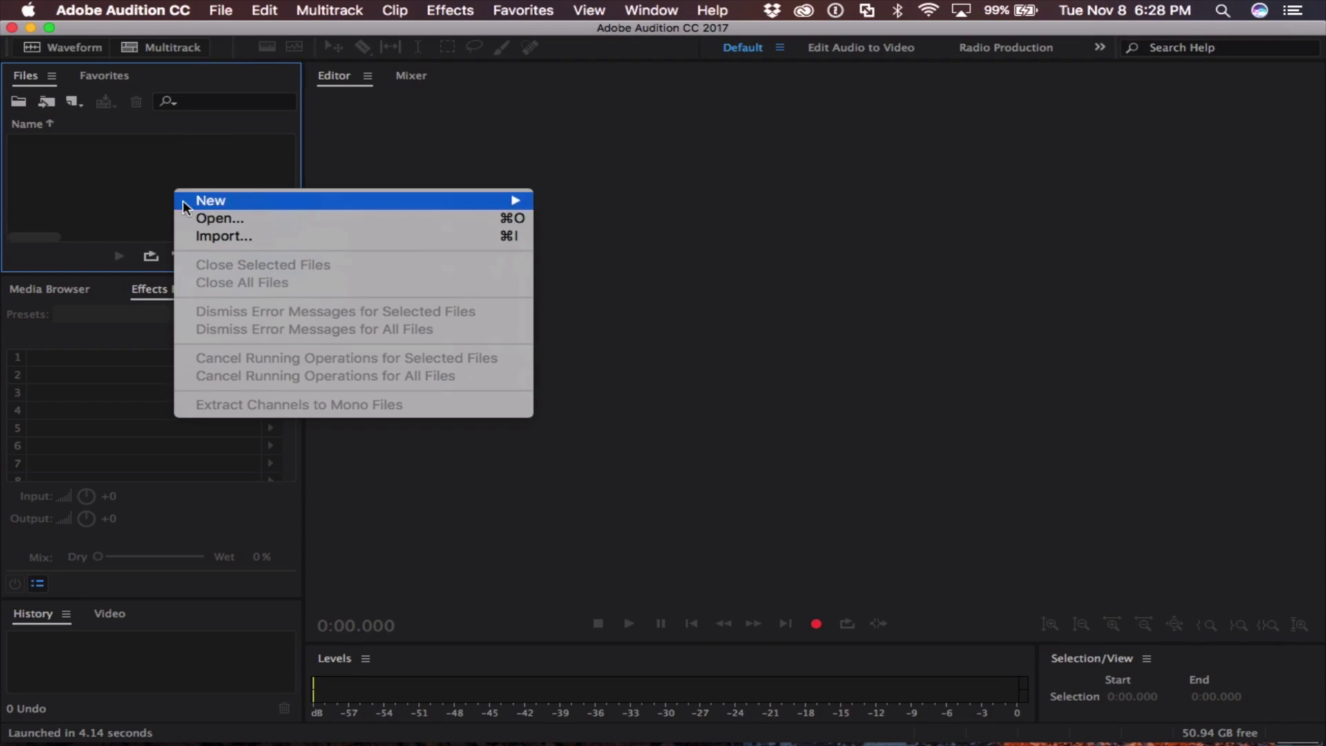
{"action": "left_click", "coordinate": [197, 235]}
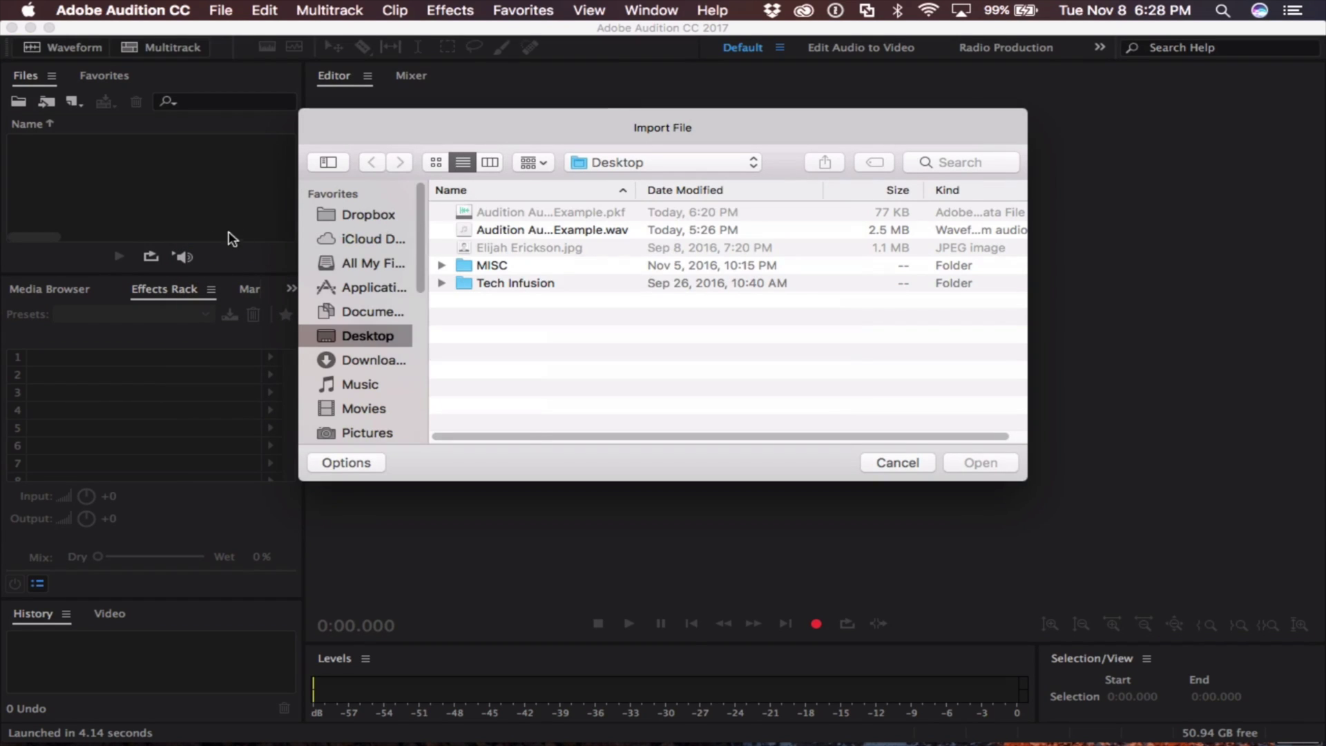
{"action": "left_click", "coordinate": [498, 228]}
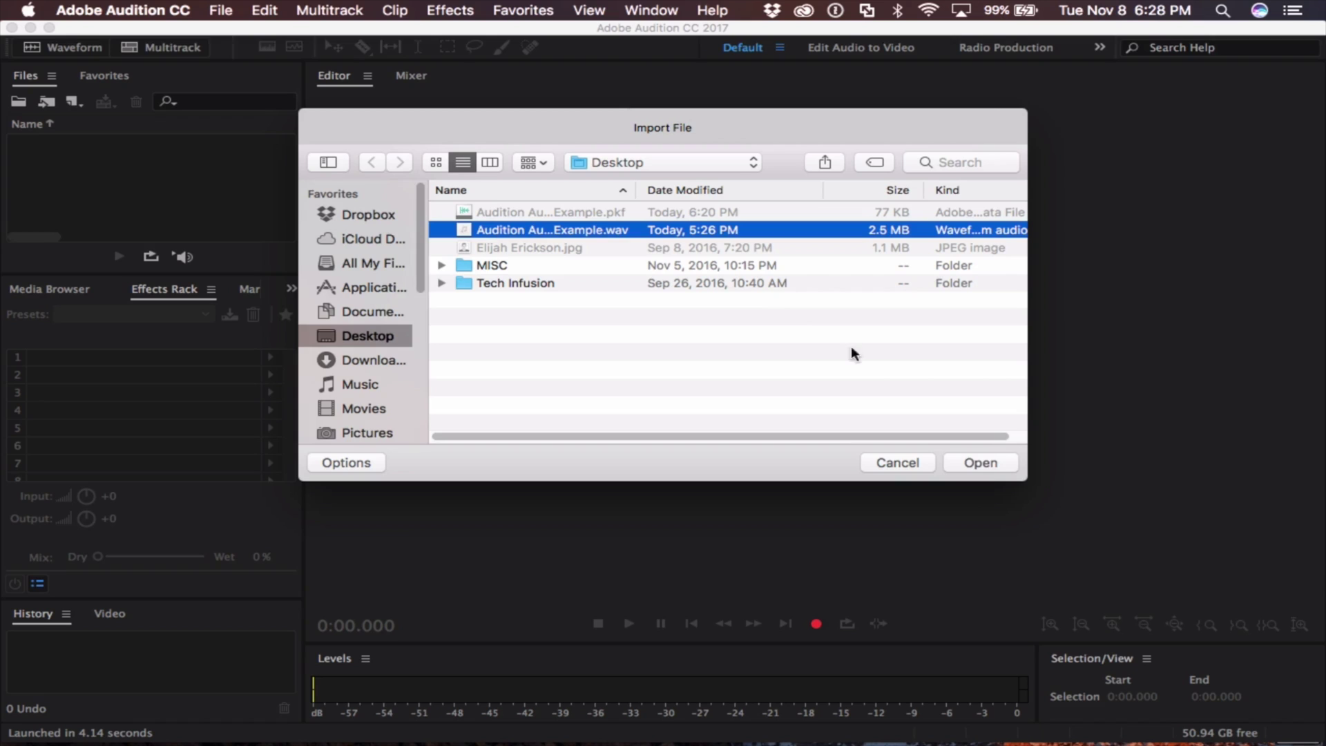
{"action": "left_click", "coordinate": [986, 462]}
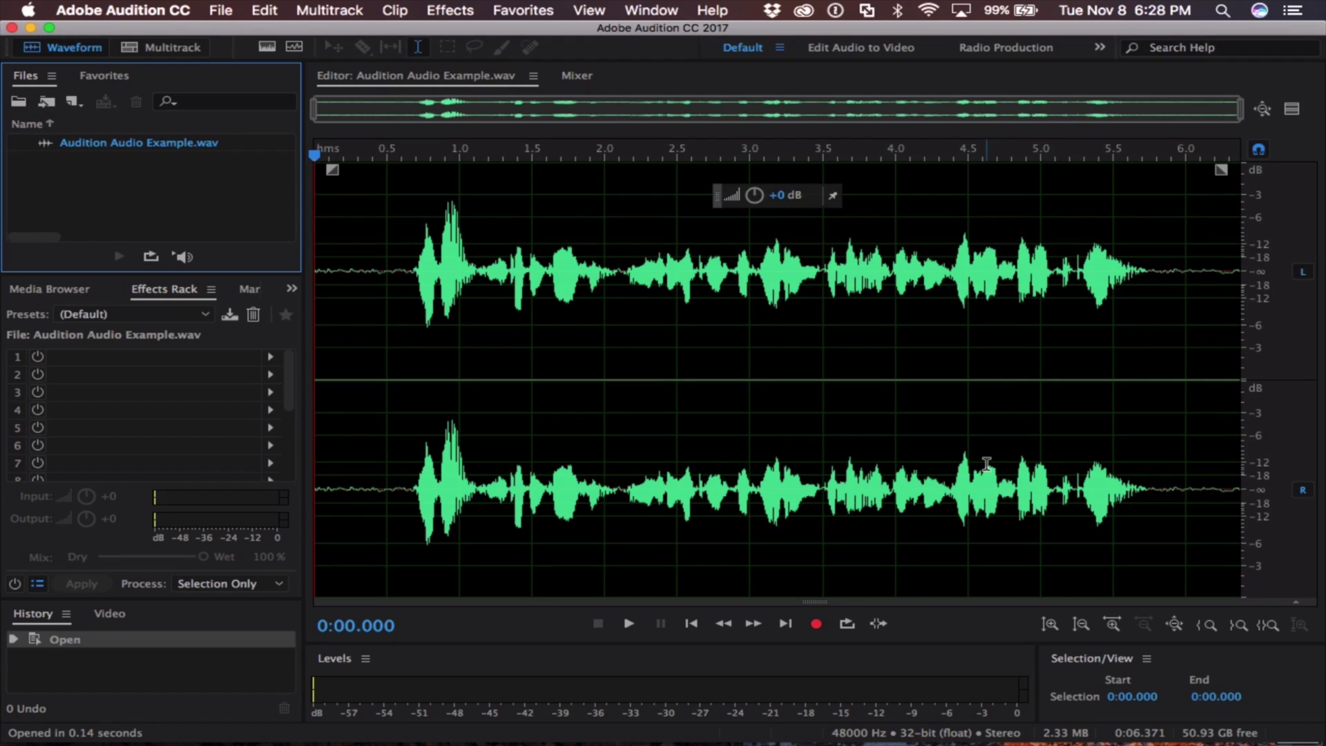
Play the recording briefly, then select the silent opening from 0:00.000 to 0:00.618.
{"action": "left_click", "coordinate": [628, 624]}
{"action": "left_click", "coordinate": [658, 630]}
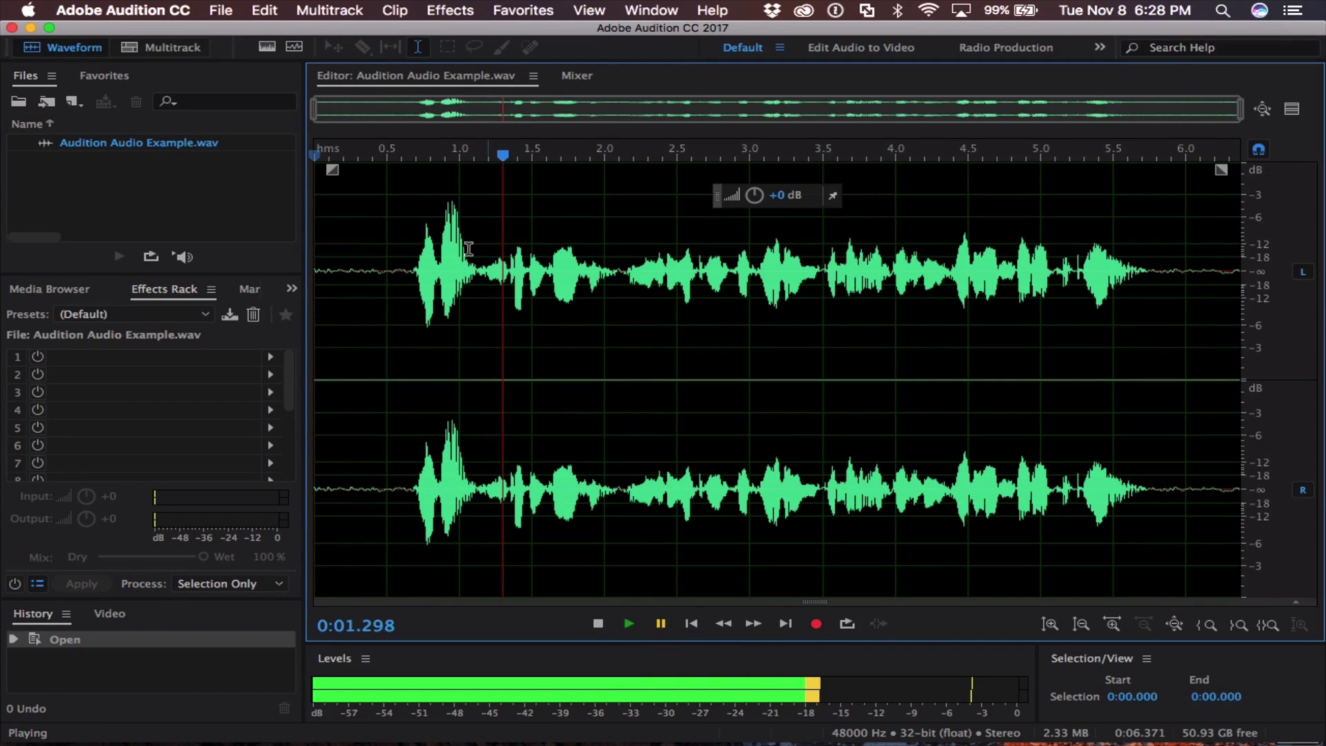
{"action": "left_click_drag", "start_coordinate": [403, 263], "coordinate": [306, 251]}
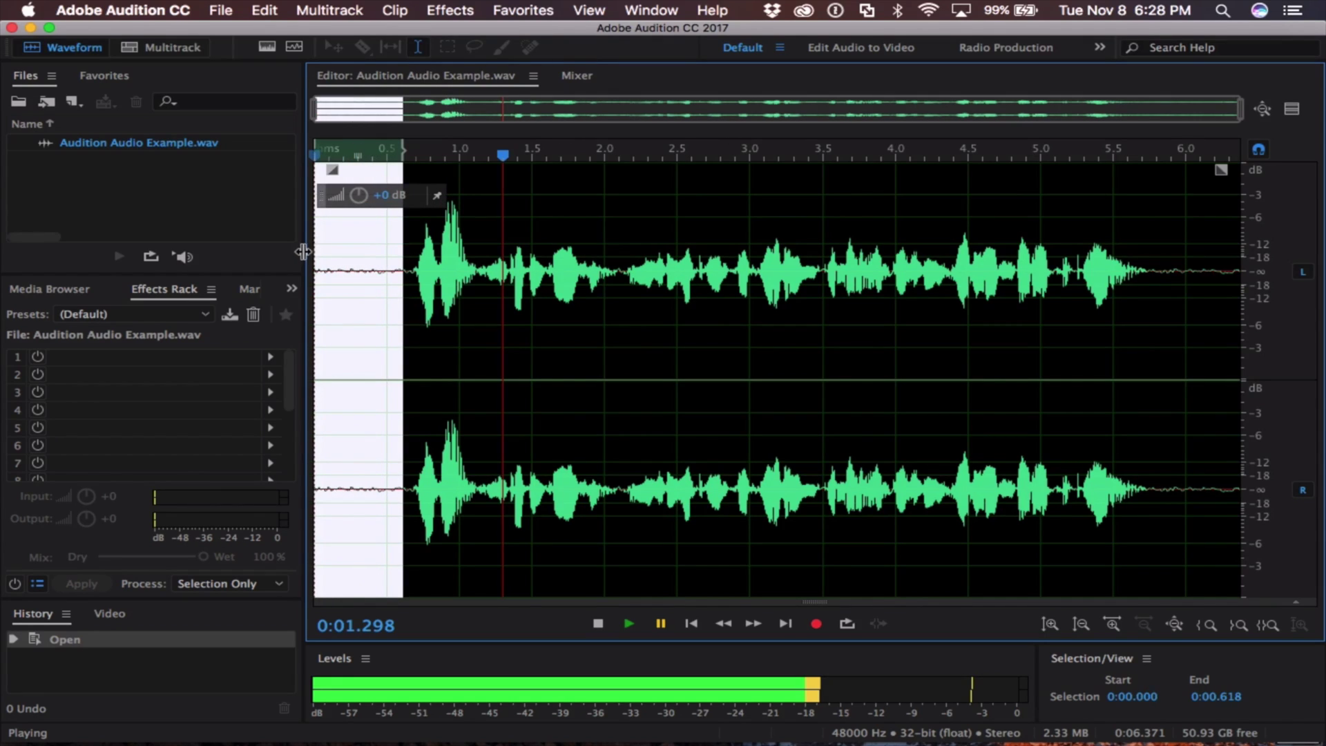
Capture a noise print of the opening silence in Noise Reduction (process), then select the entire file.
{"action": "left_click", "coordinate": [446, 9]}
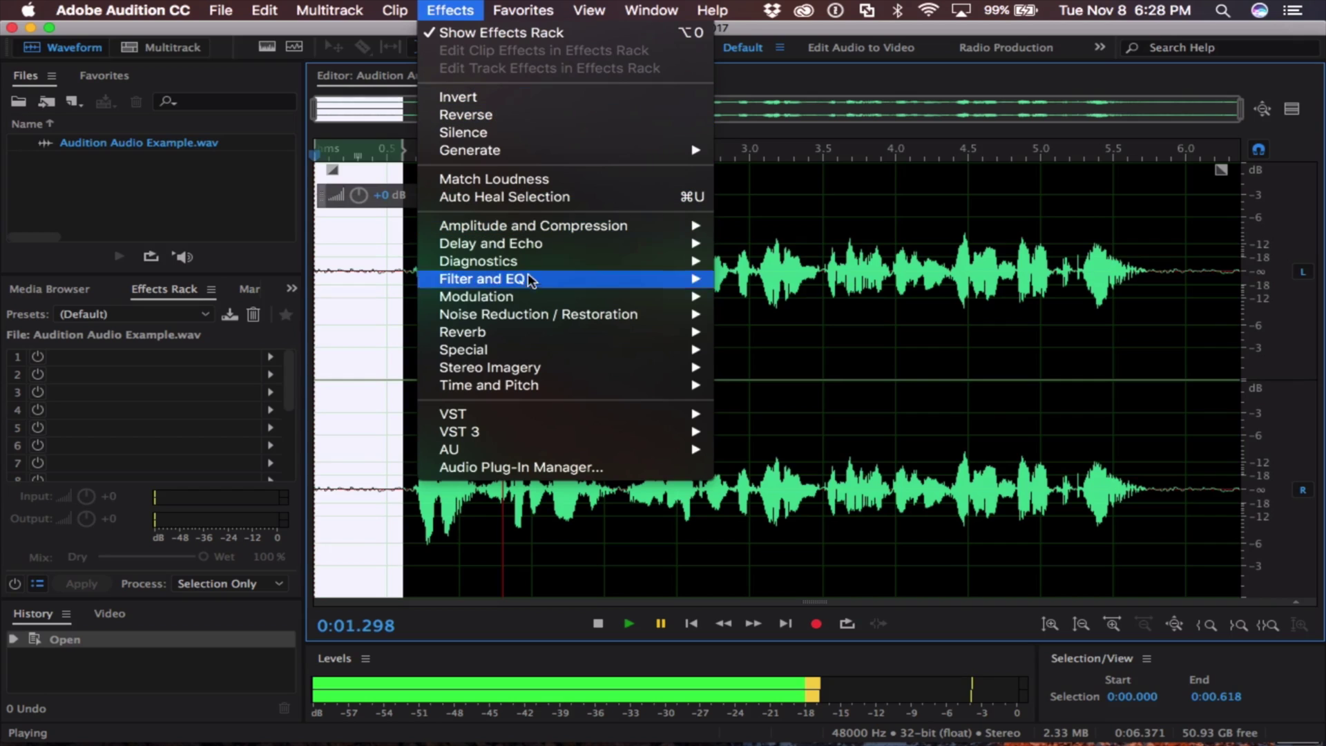
{"action": "mouse_move", "coordinate": [541, 317]}
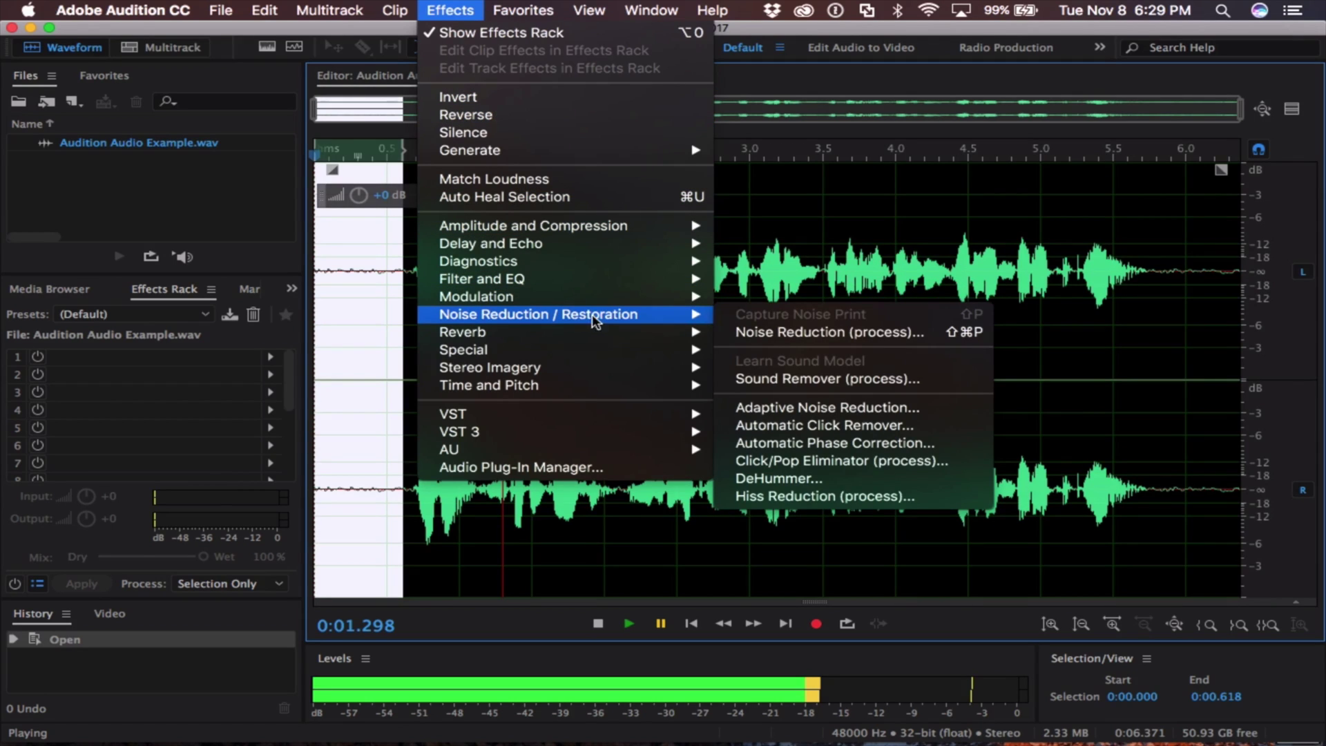
{"action": "left_click", "coordinate": [785, 337]}
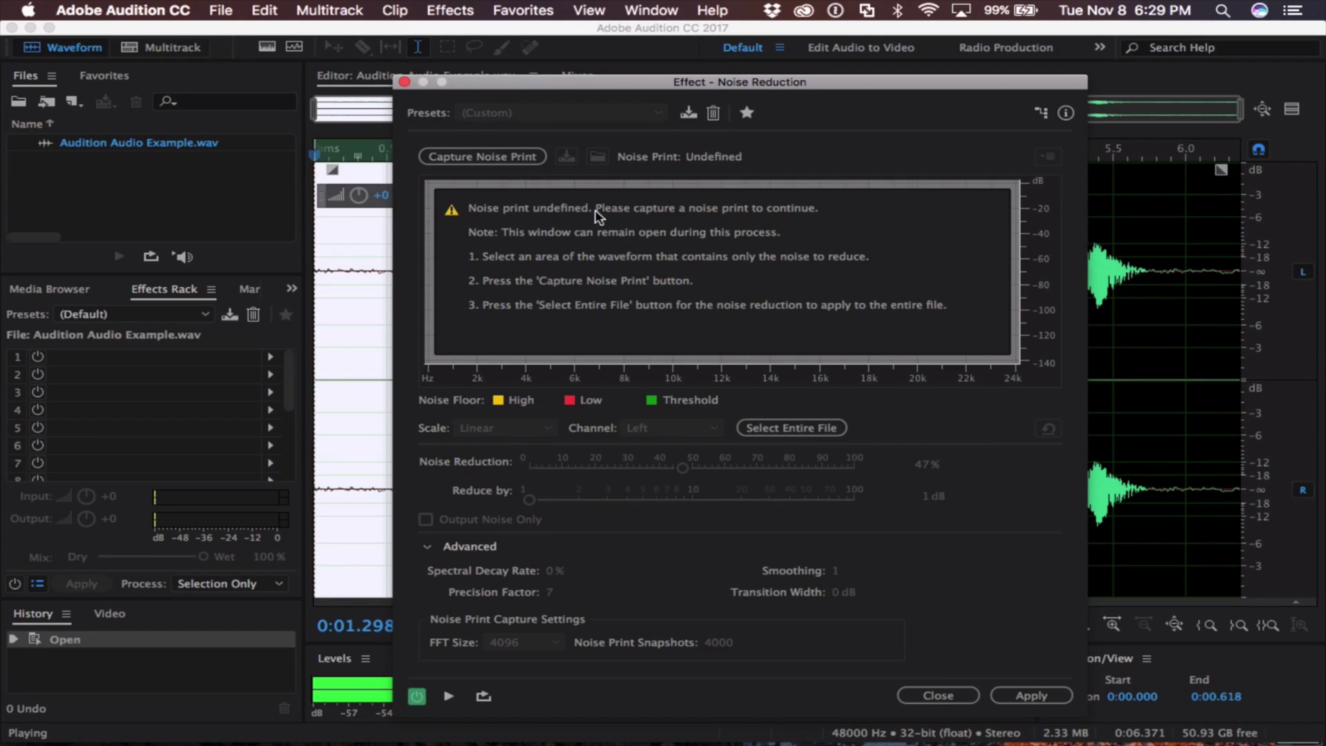
{"action": "left_click", "coordinate": [525, 158]}
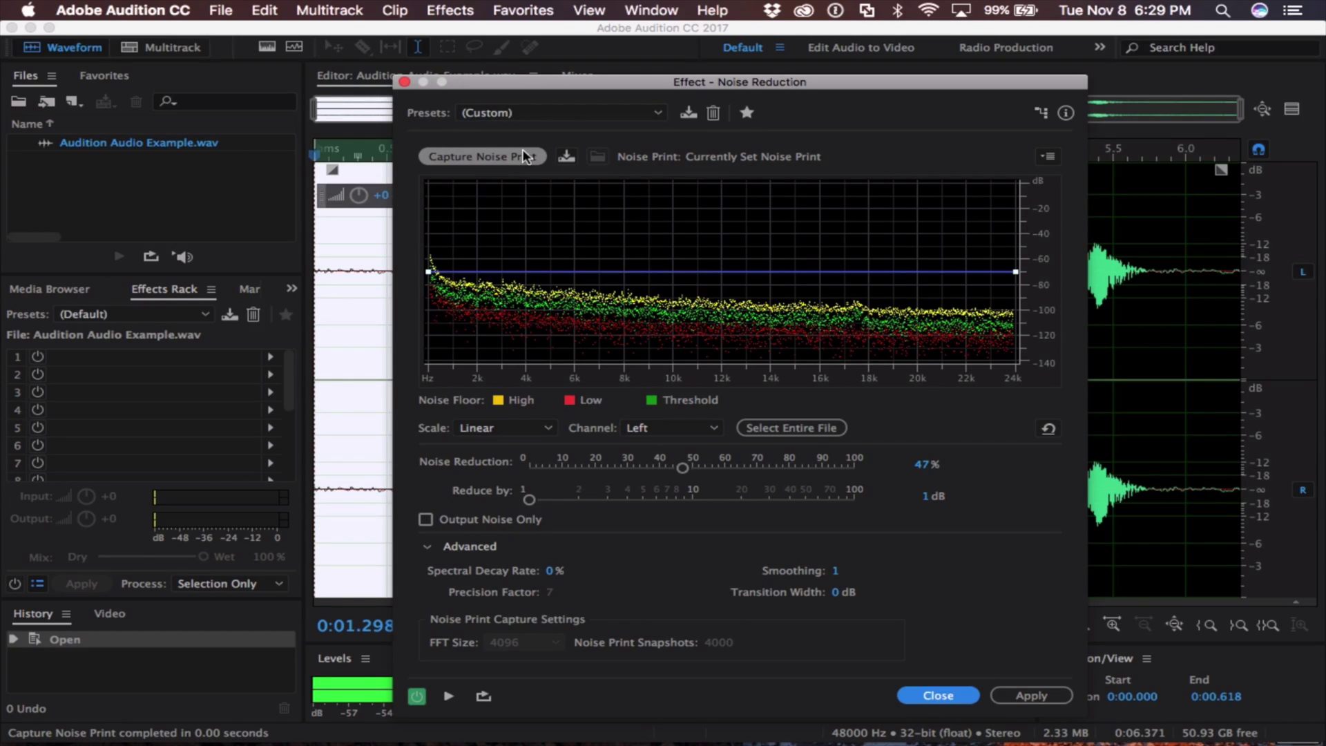
{"action": "key", "text": "super+a"}
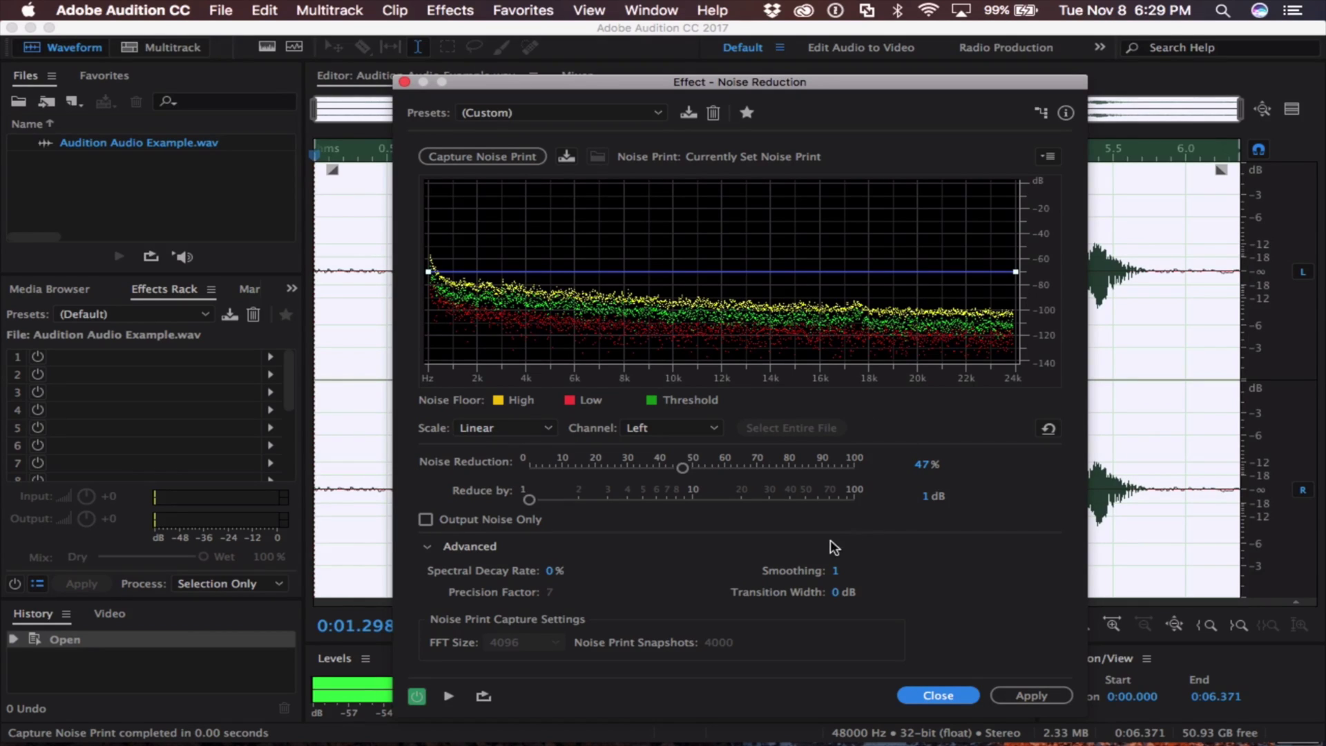
Preview Noise Reduction while raising the reduction to 94% and Reduce by to 31 dB.
{"action": "left_click", "coordinate": [449, 698]}
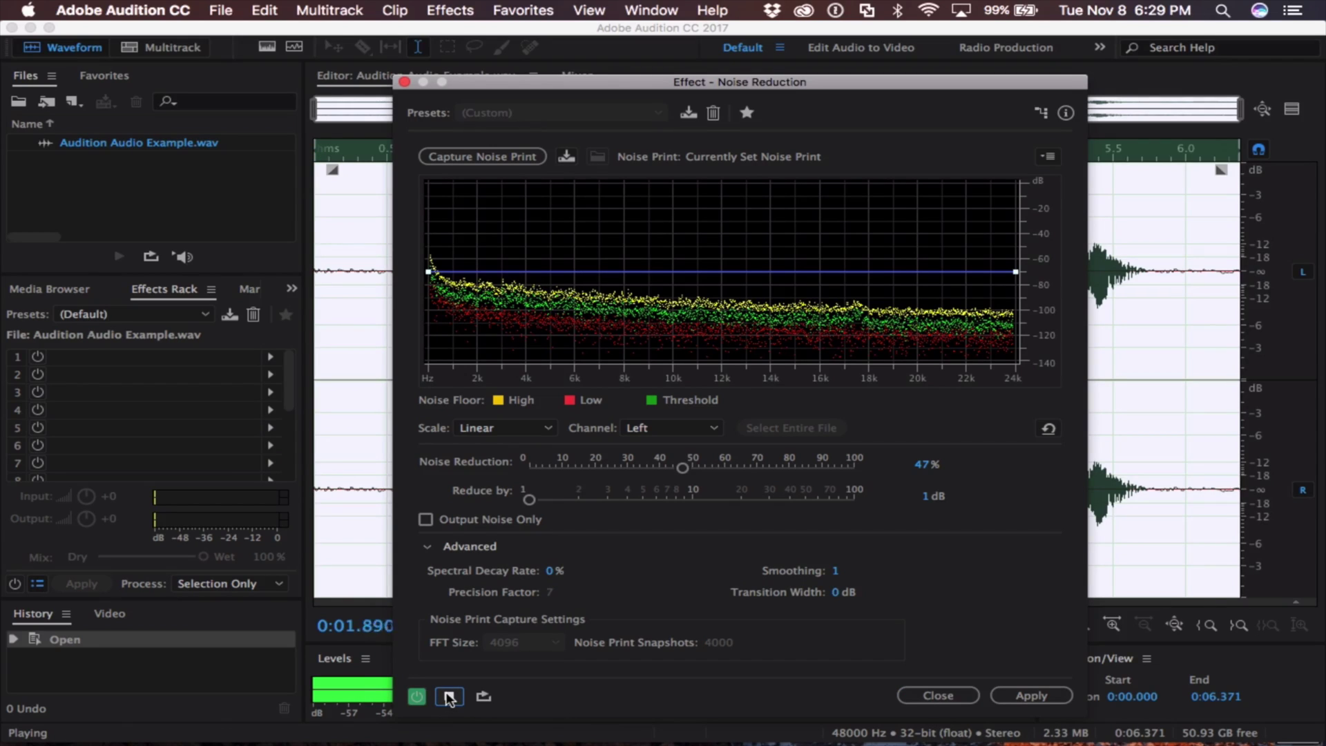
{"action": "left_click", "coordinate": [450, 698]}
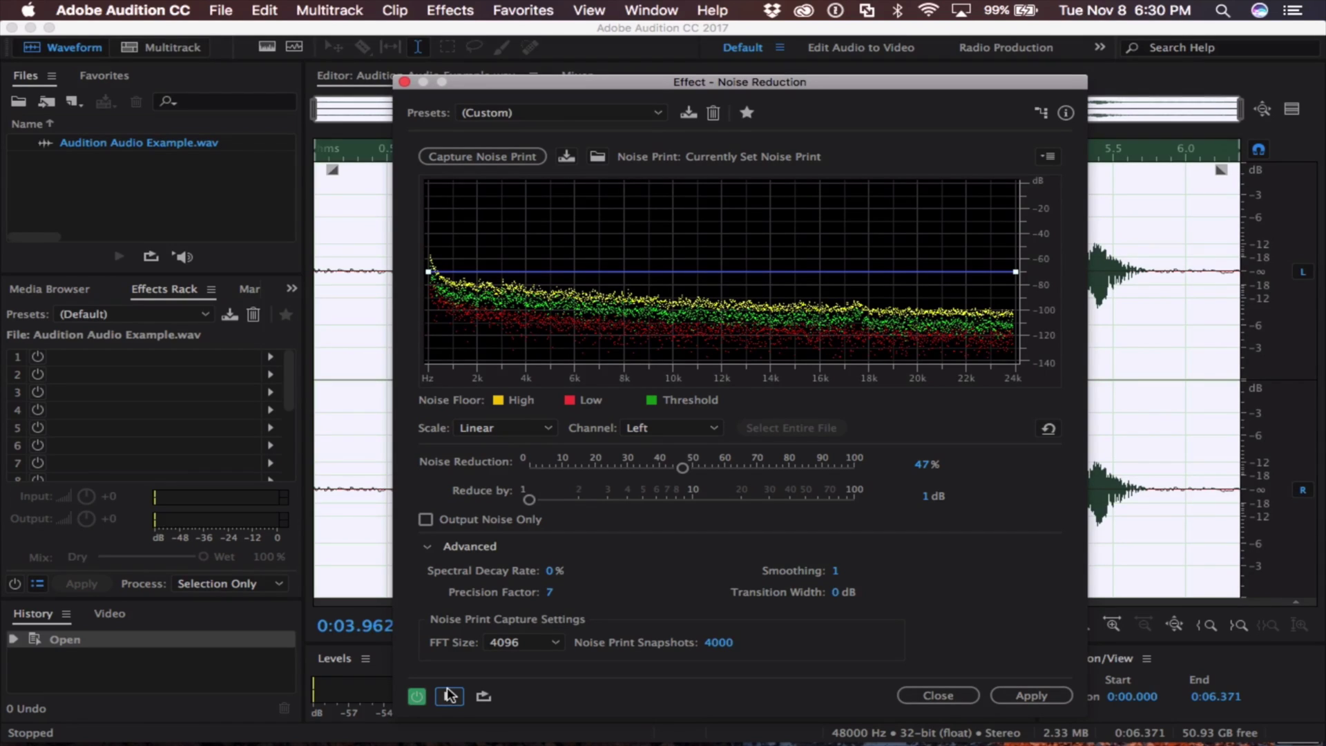
{"action": "left_click", "coordinate": [450, 696]}
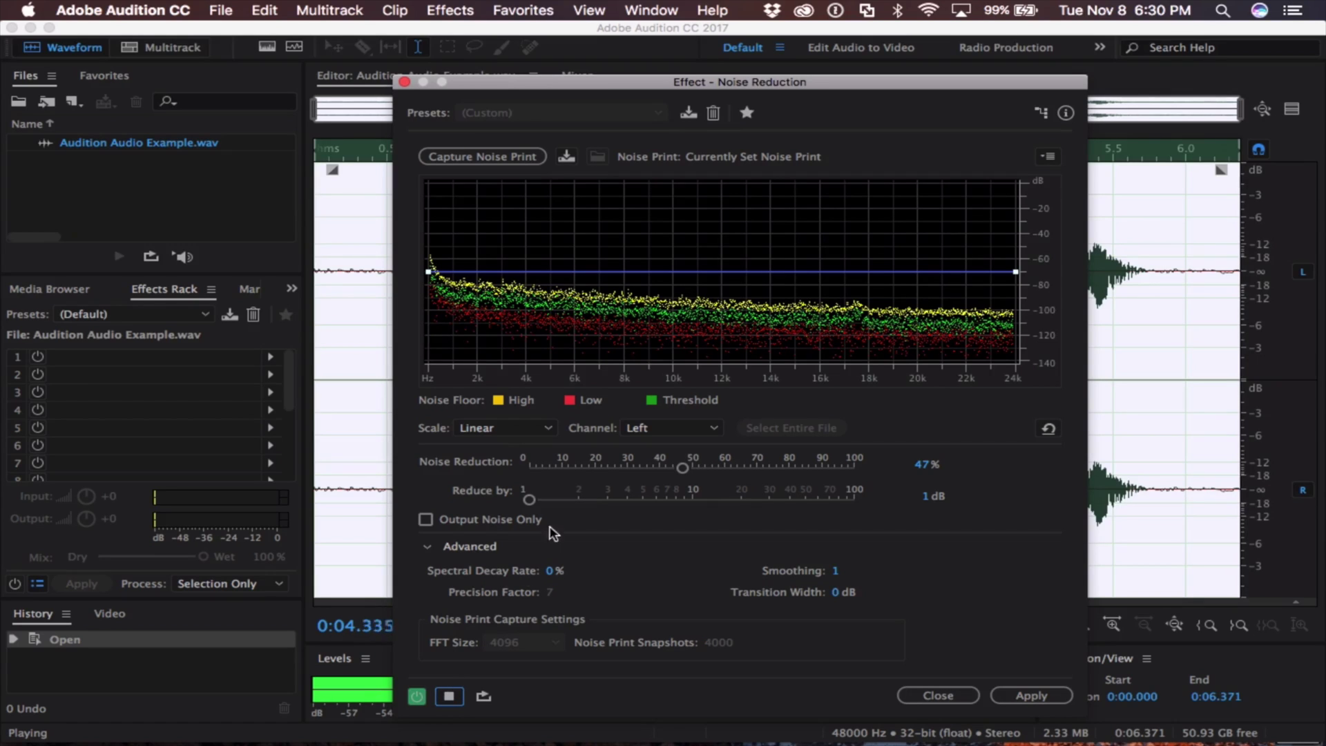
{"action": "left_click_drag", "start_coordinate": [686, 470], "coordinate": [847, 472]}
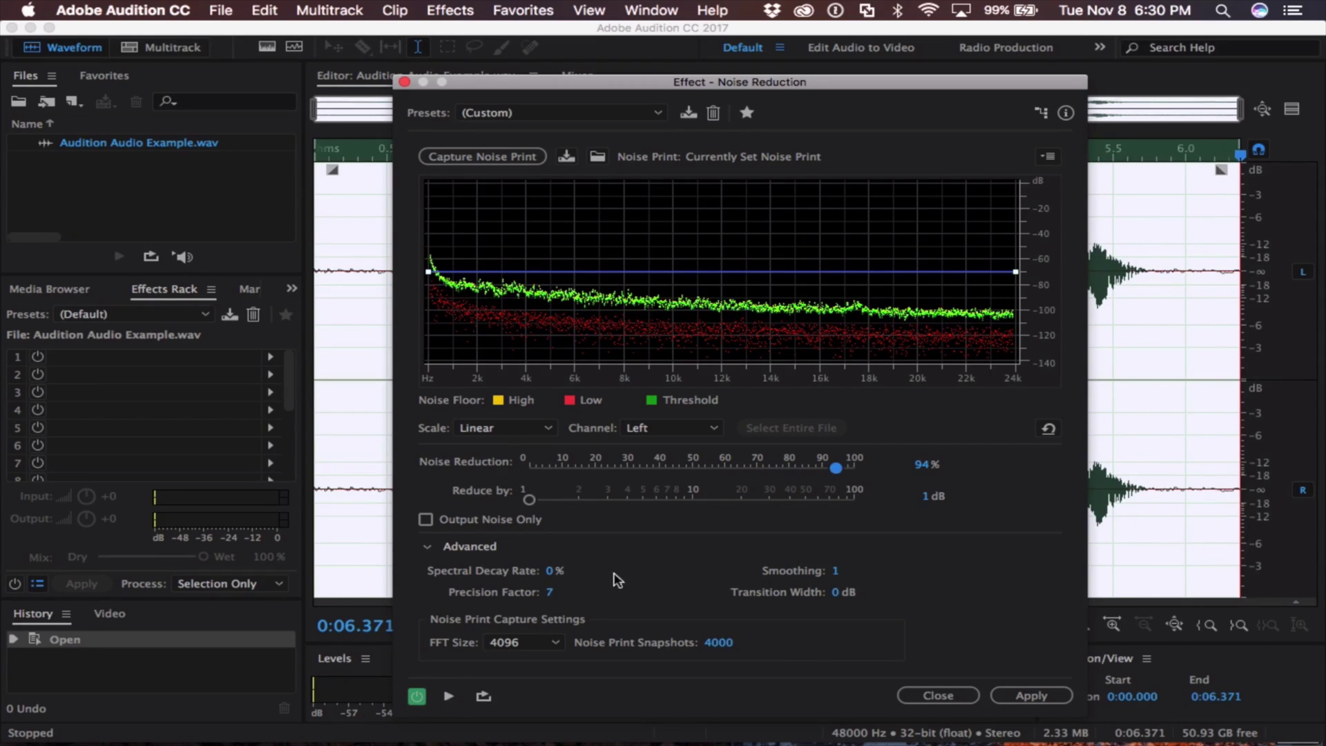
{"action": "left_click", "coordinate": [449, 696]}
{"action": "left_click_drag", "start_coordinate": [677, 499], "coordinate": [774, 511]}
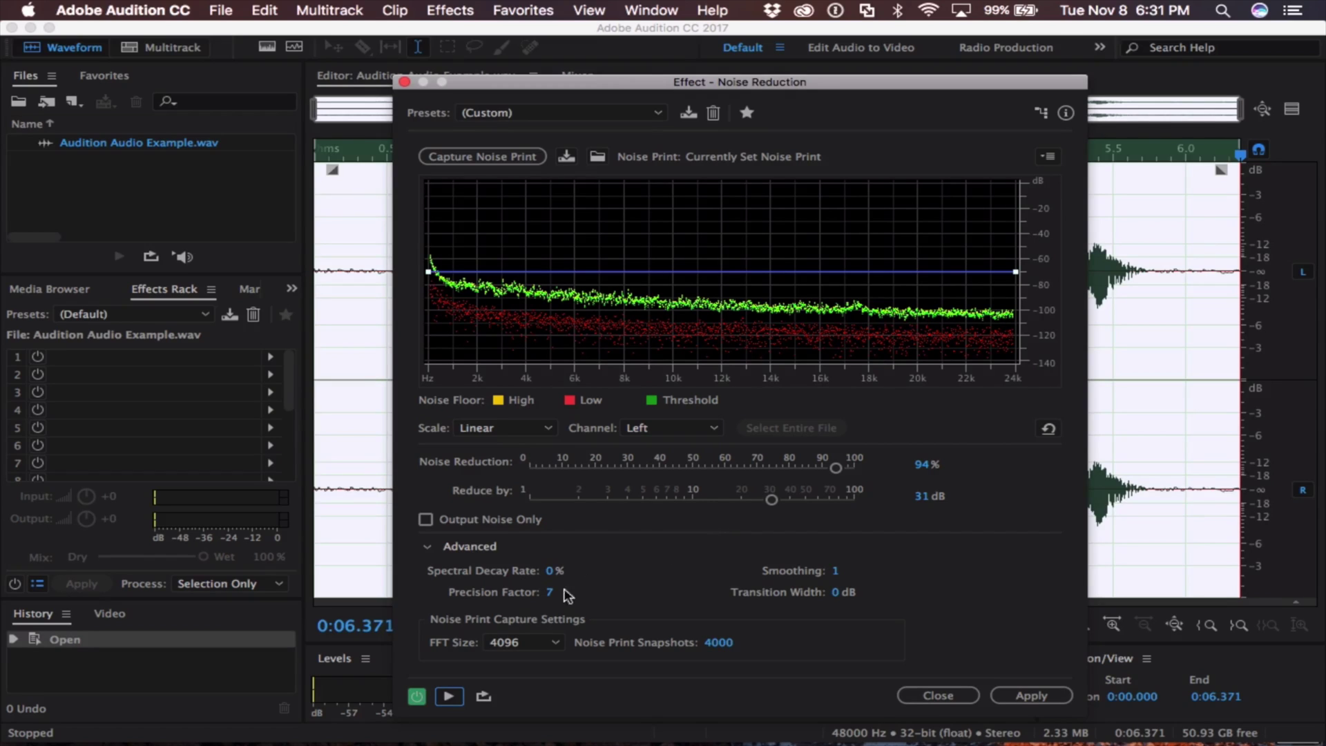
Compare the bypassed and processed previews, then apply the noise reduction to the whole file.
{"action": "left_click", "coordinate": [417, 697]}
{"action": "left_click", "coordinate": [450, 696]}
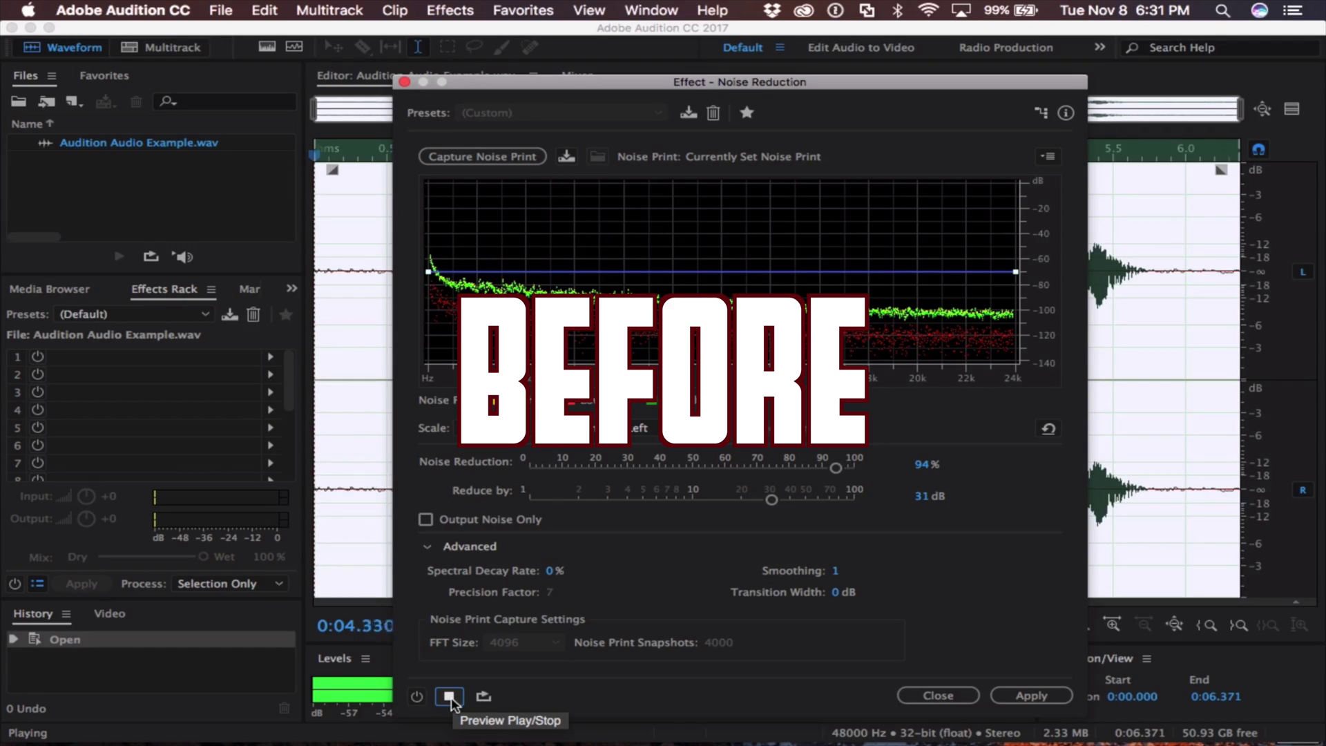
{"action": "left_click", "coordinate": [450, 698]}
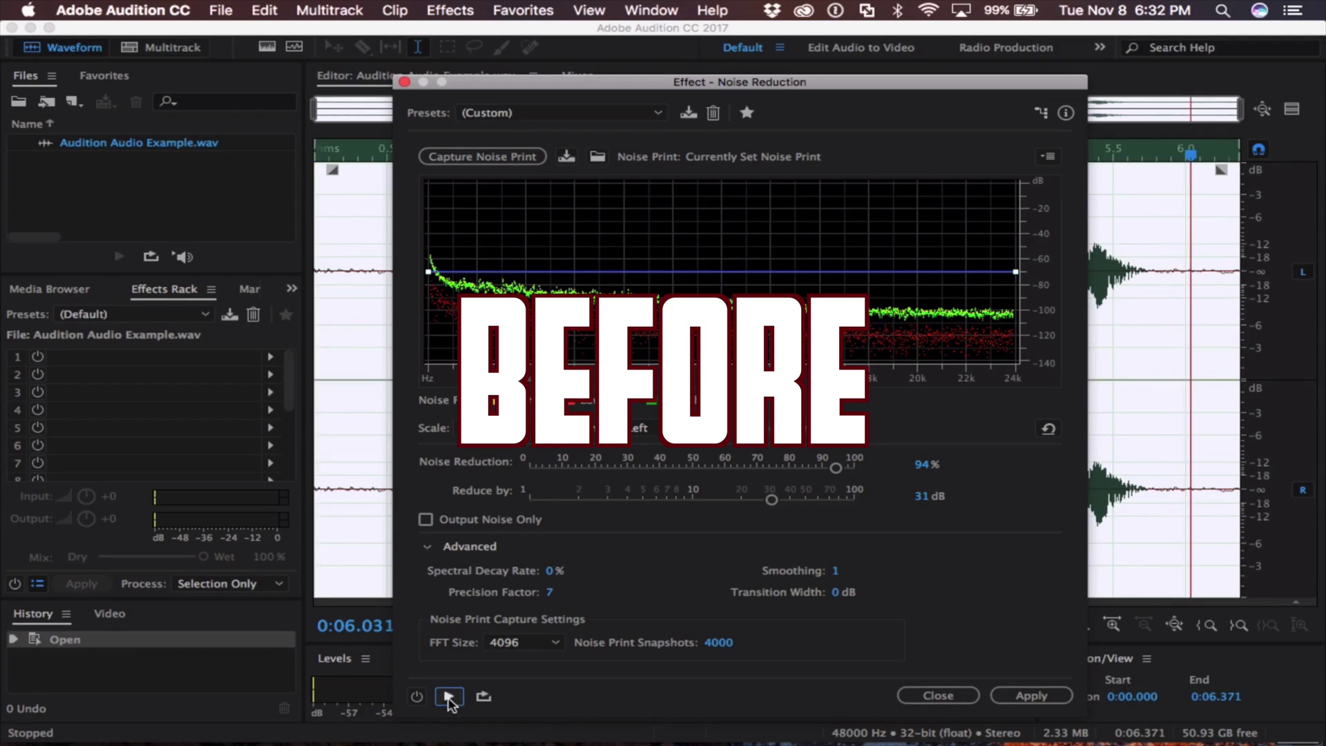
{"action": "left_click", "coordinate": [449, 696]}
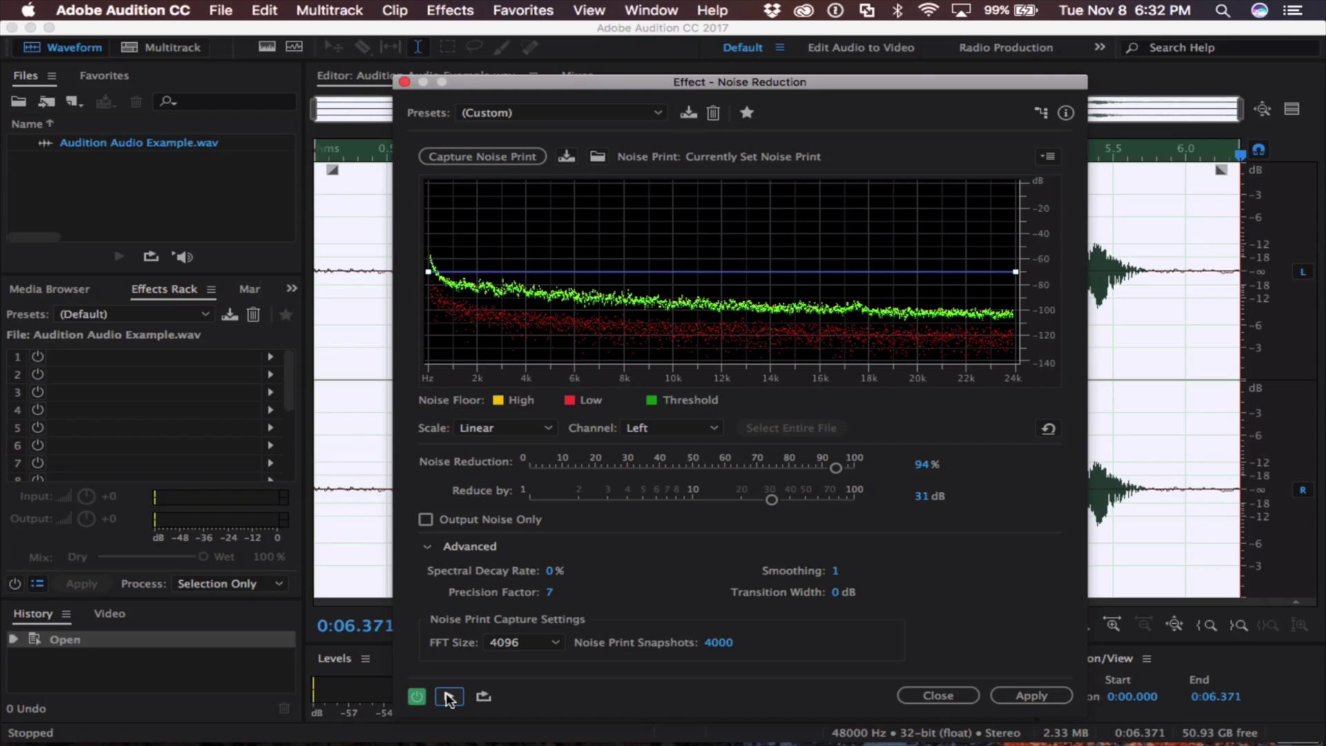
{"action": "left_click", "coordinate": [1052, 689]}
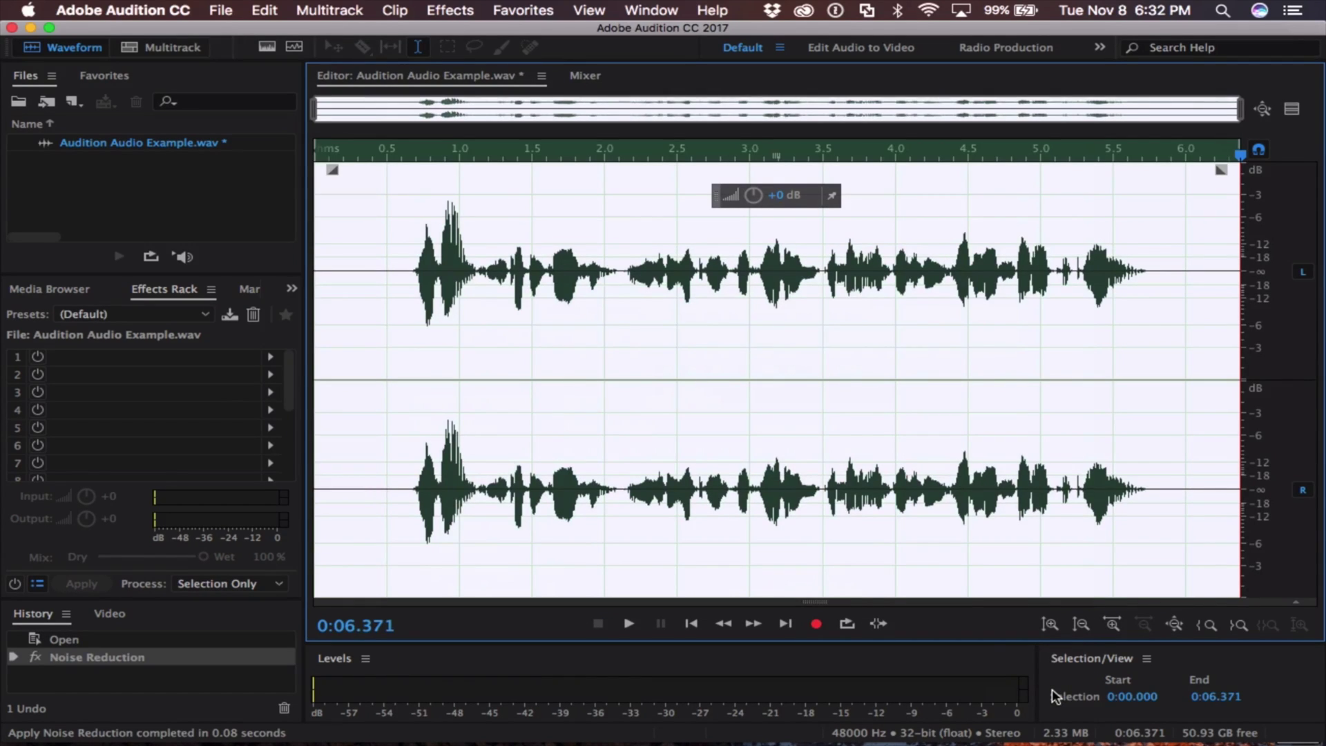
Preview and apply the Parametric Equalizer's Vocal Enhancer preset to the entire recording.
{"action": "left_click", "coordinate": [462, 8]}
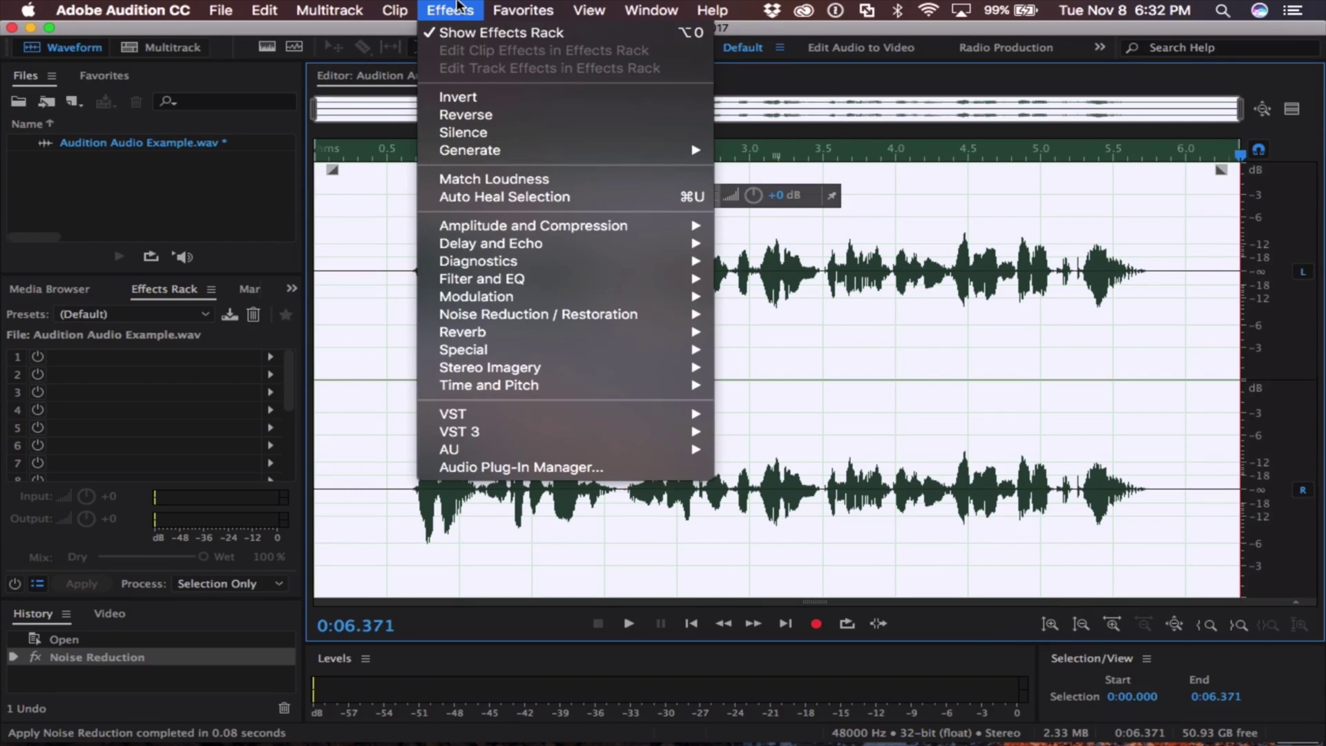
{"action": "mouse_move", "coordinate": [475, 280]}
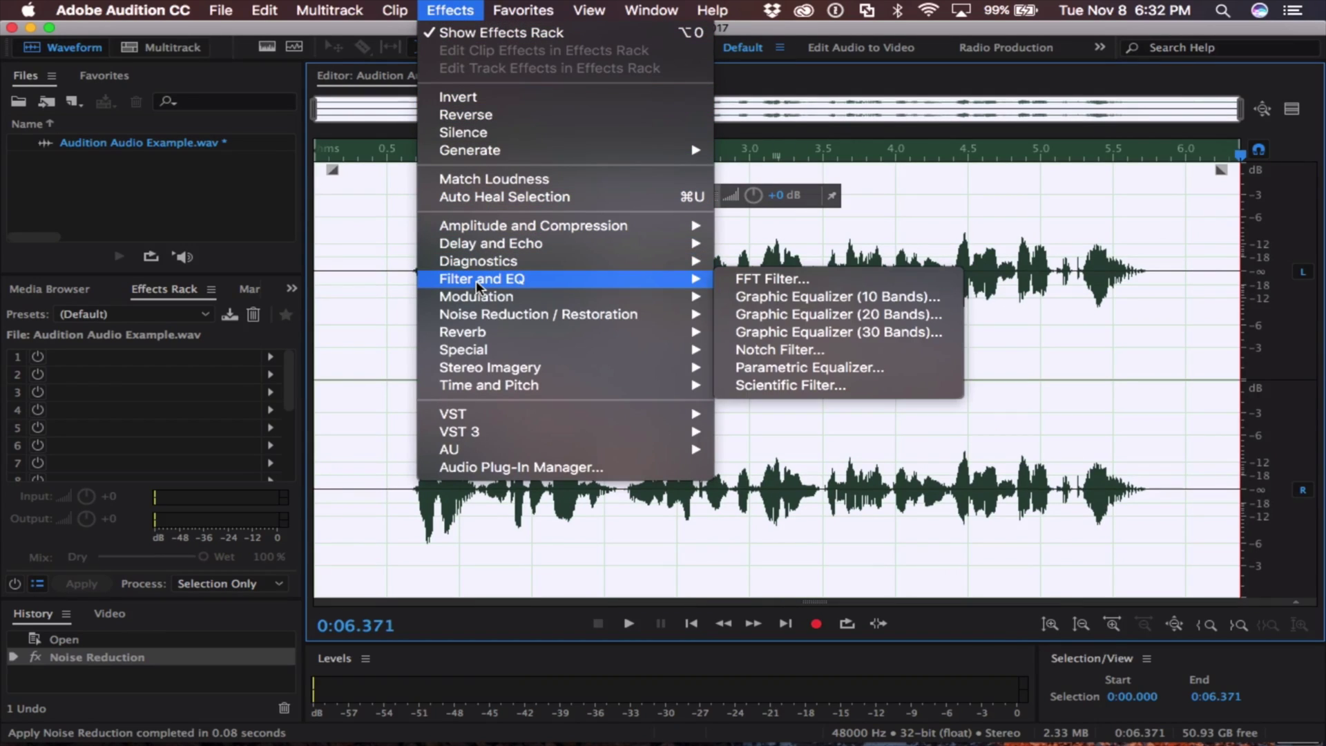
{"action": "left_click", "coordinate": [811, 371]}
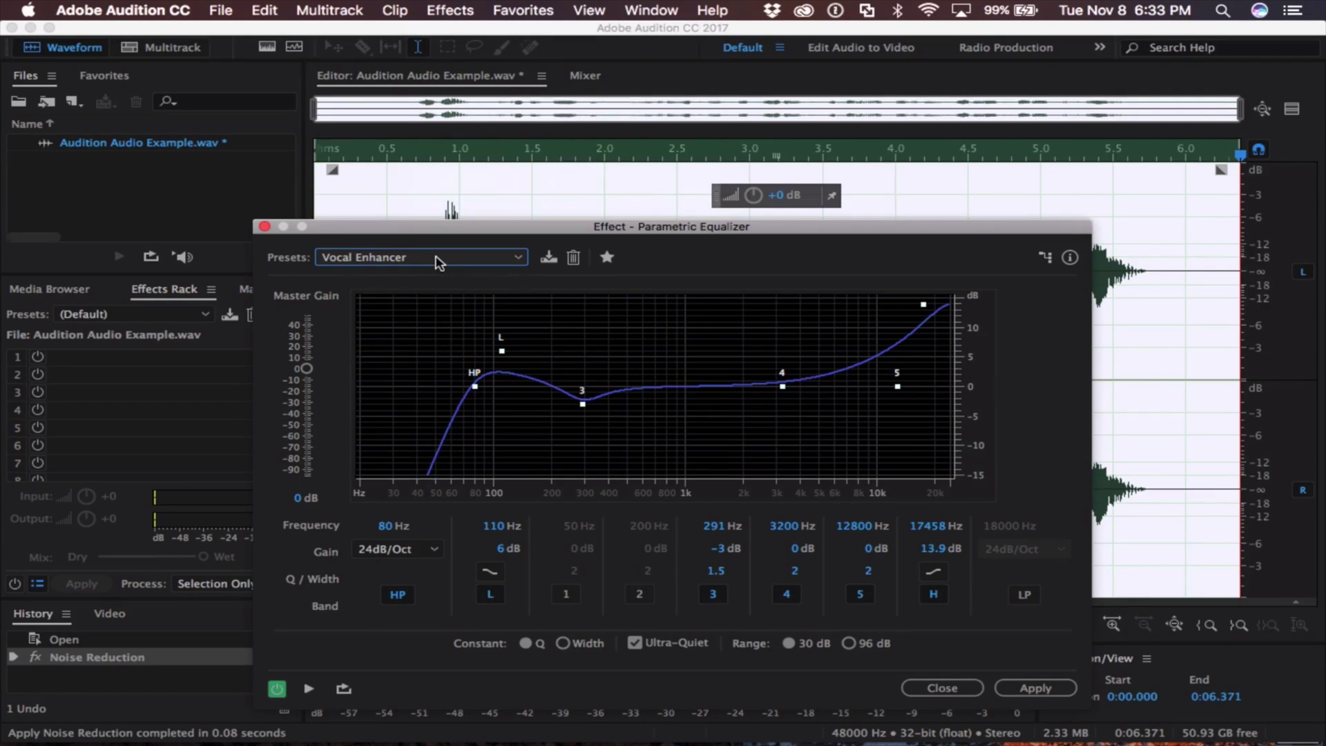
{"action": "left_click", "coordinate": [442, 258]}
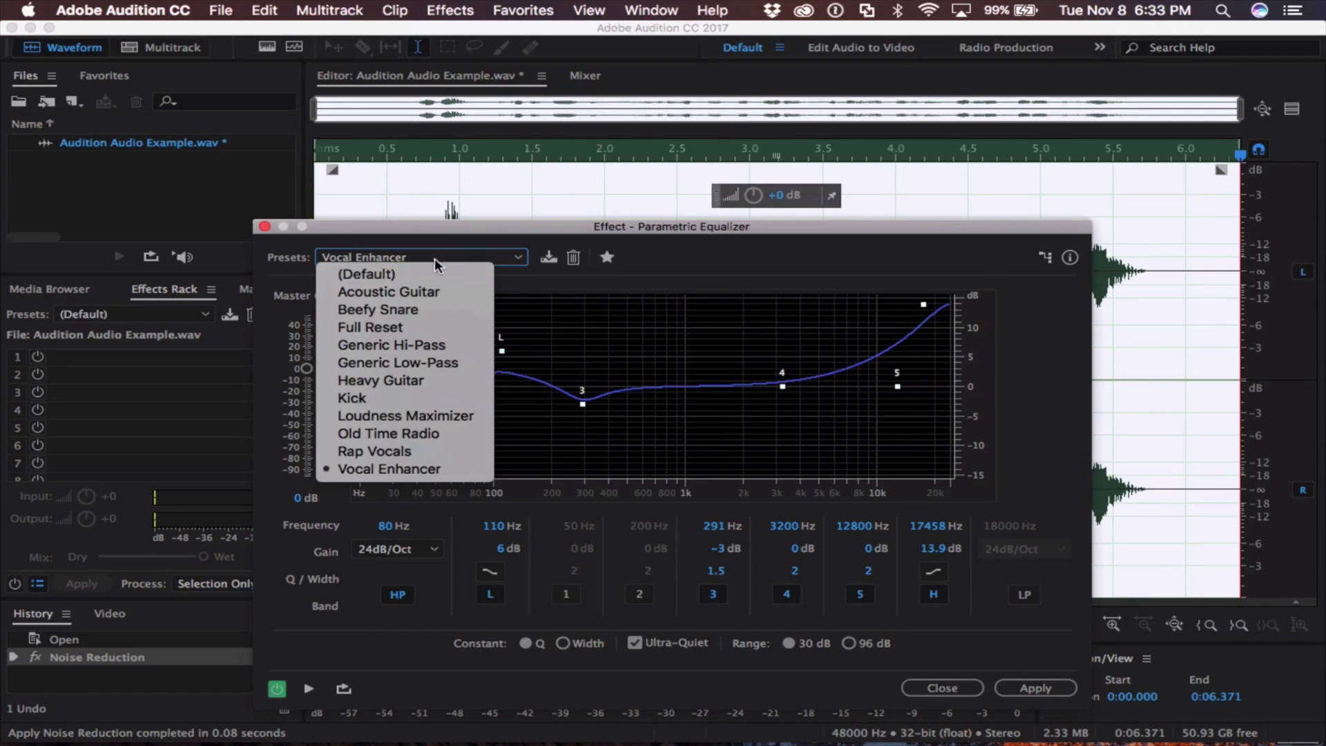
{"action": "left_click", "coordinate": [388, 476]}
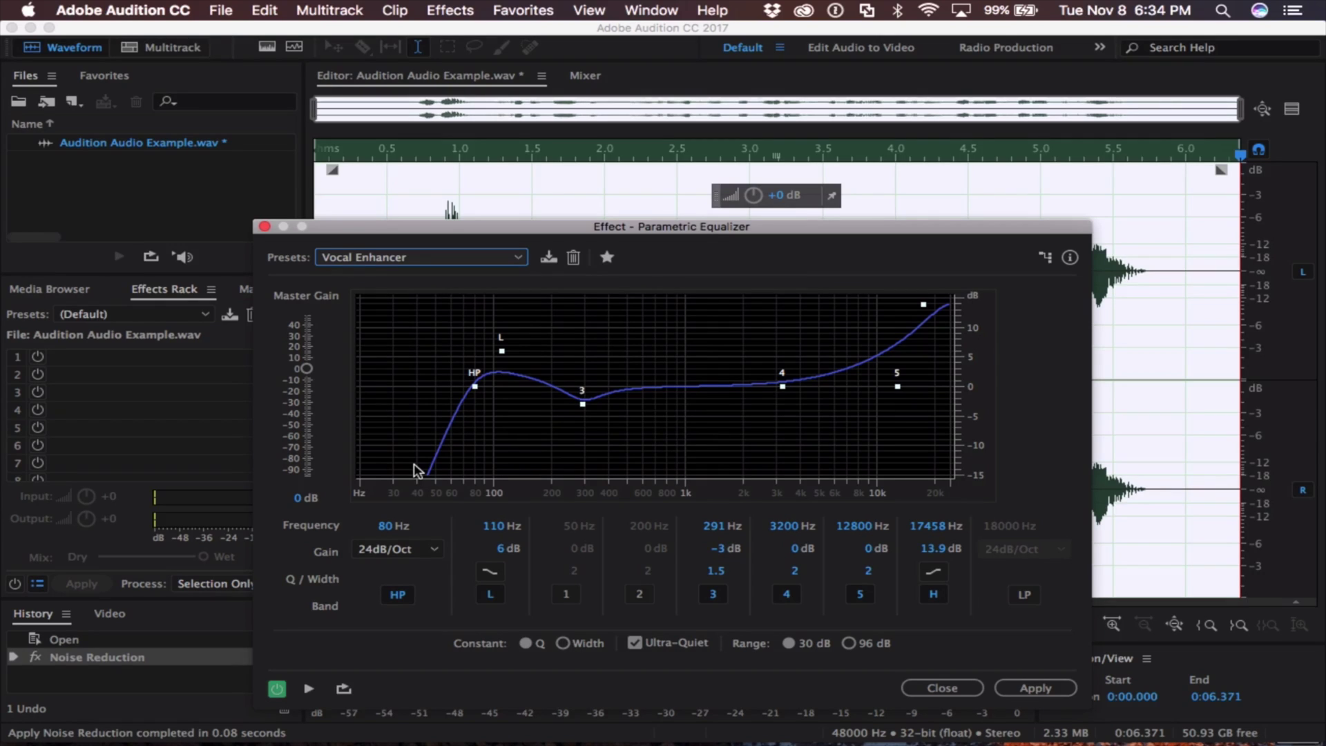
{"action": "left_click", "coordinate": [304, 693]}
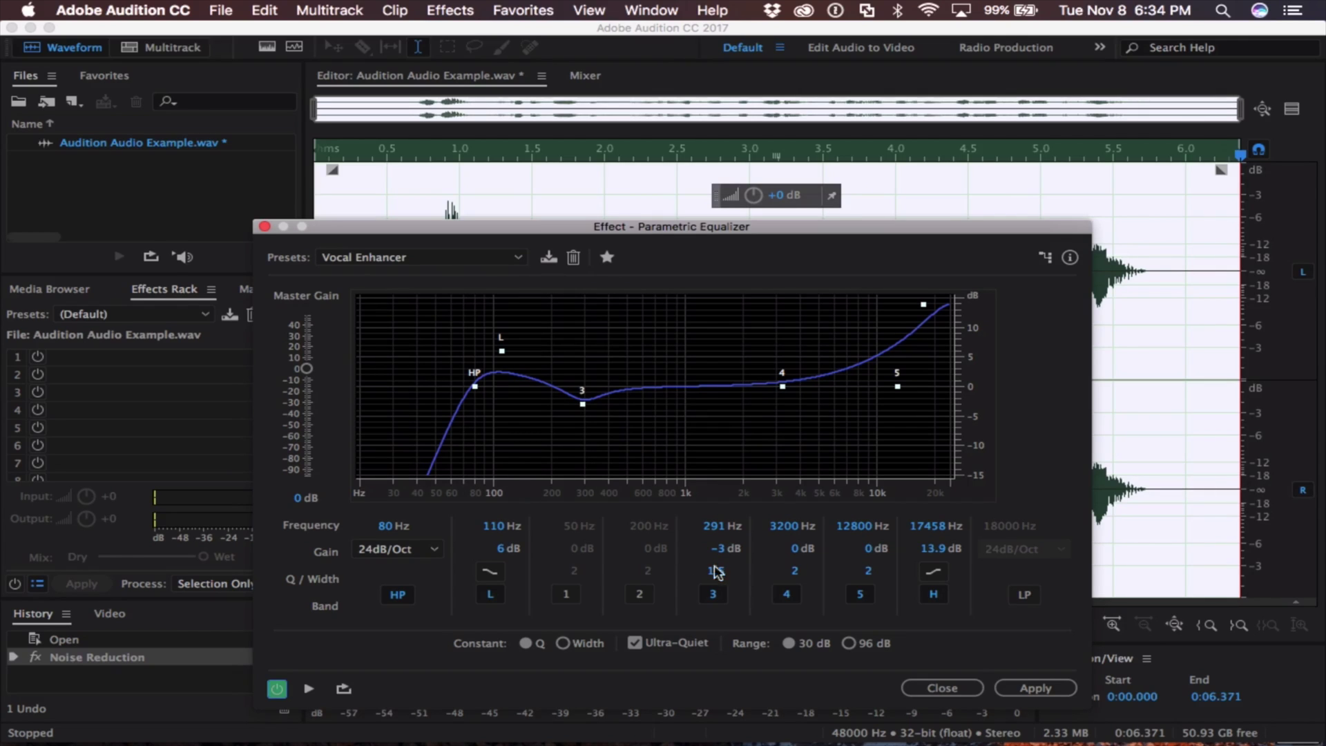
{"action": "left_click", "coordinate": [1027, 688]}
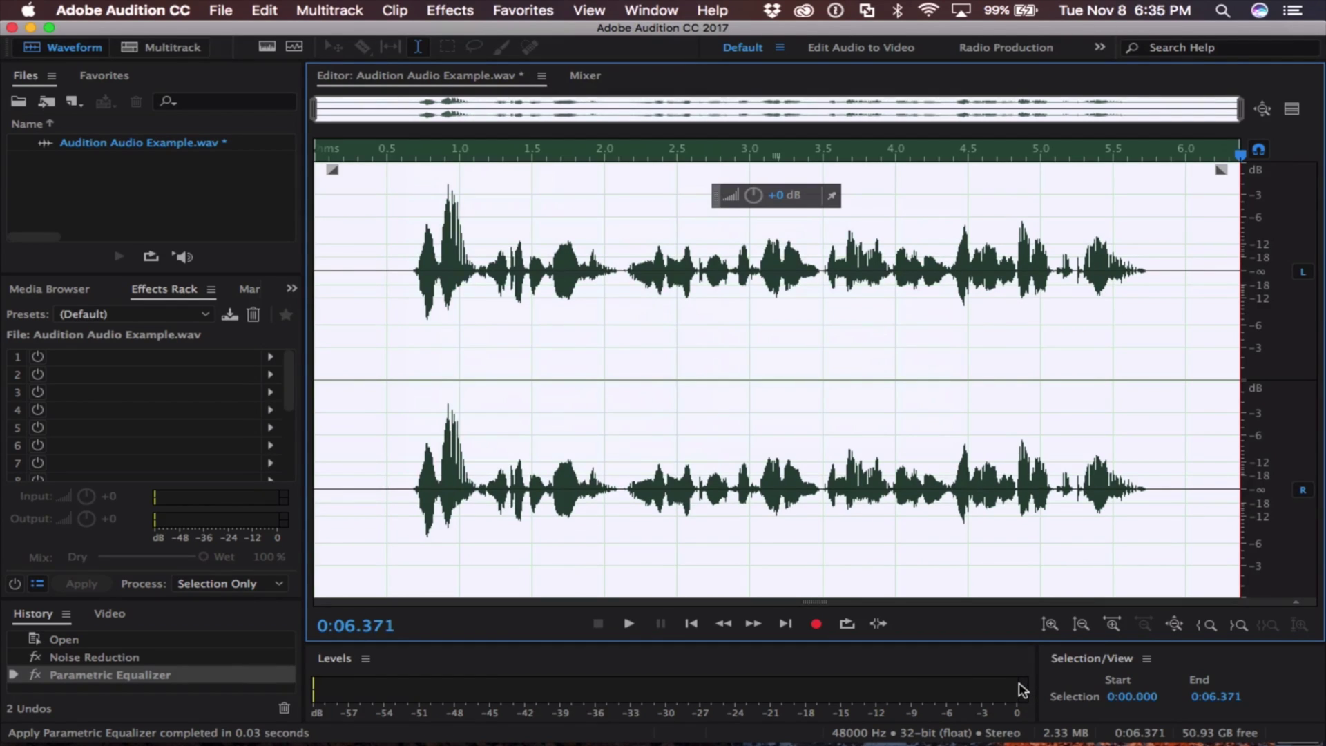
Apply Speech Volume Leveler with the Careful preset, then return the playhead to the start.
{"action": "left_click", "coordinate": [450, 9]}
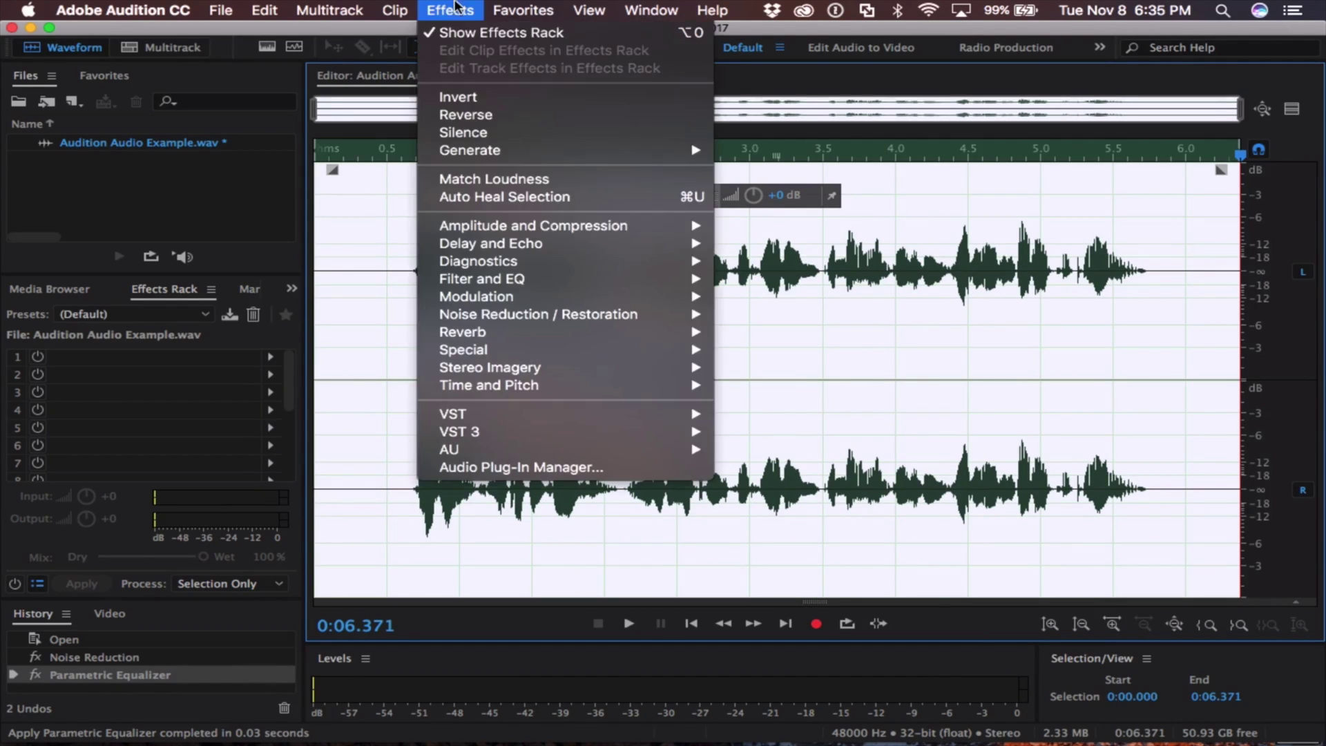
{"action": "mouse_move", "coordinate": [510, 225]}
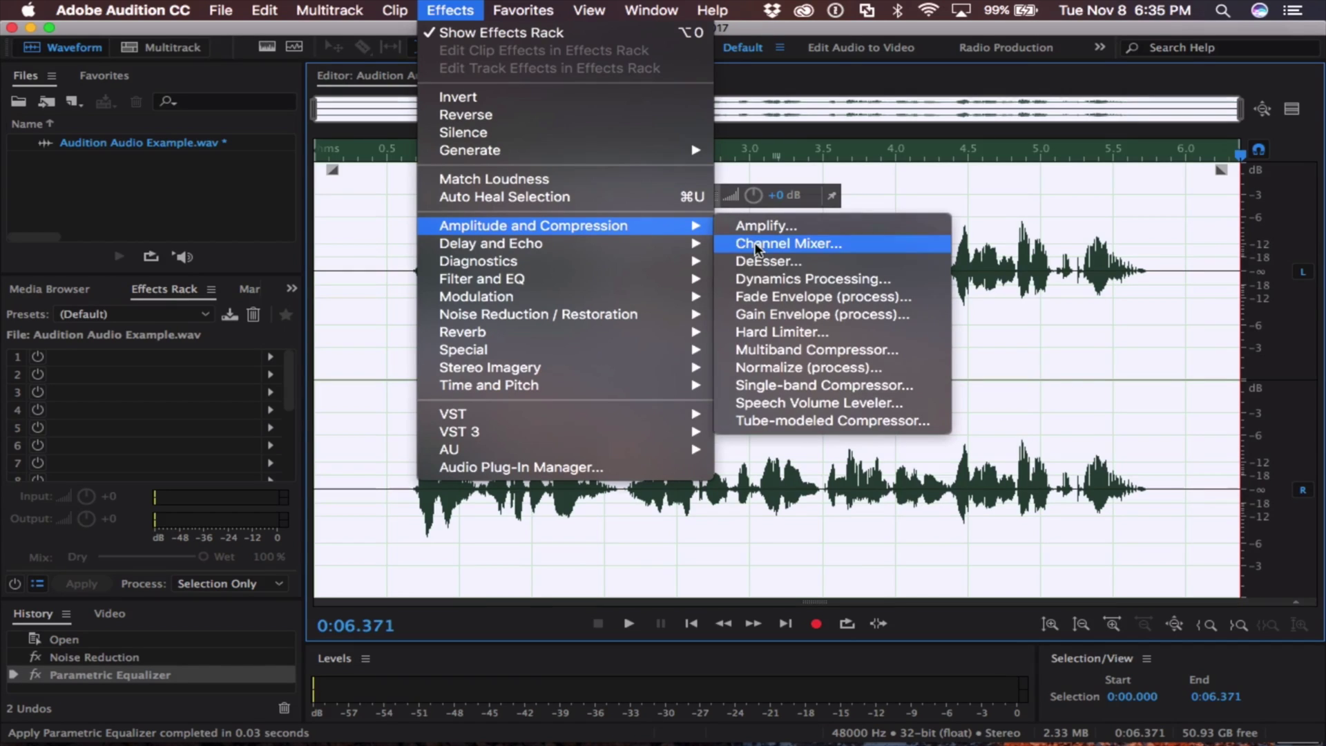
{"action": "left_click", "coordinate": [814, 405]}
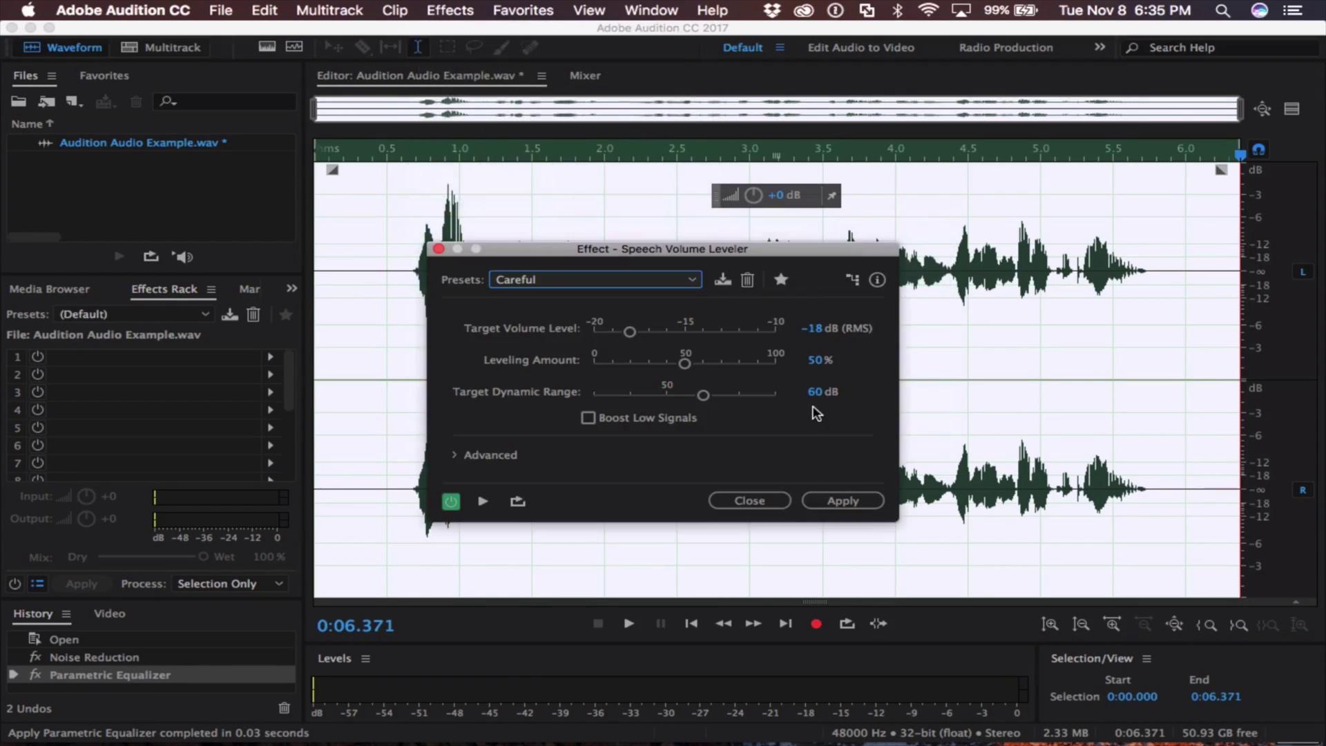
{"action": "left_click", "coordinate": [687, 280]}
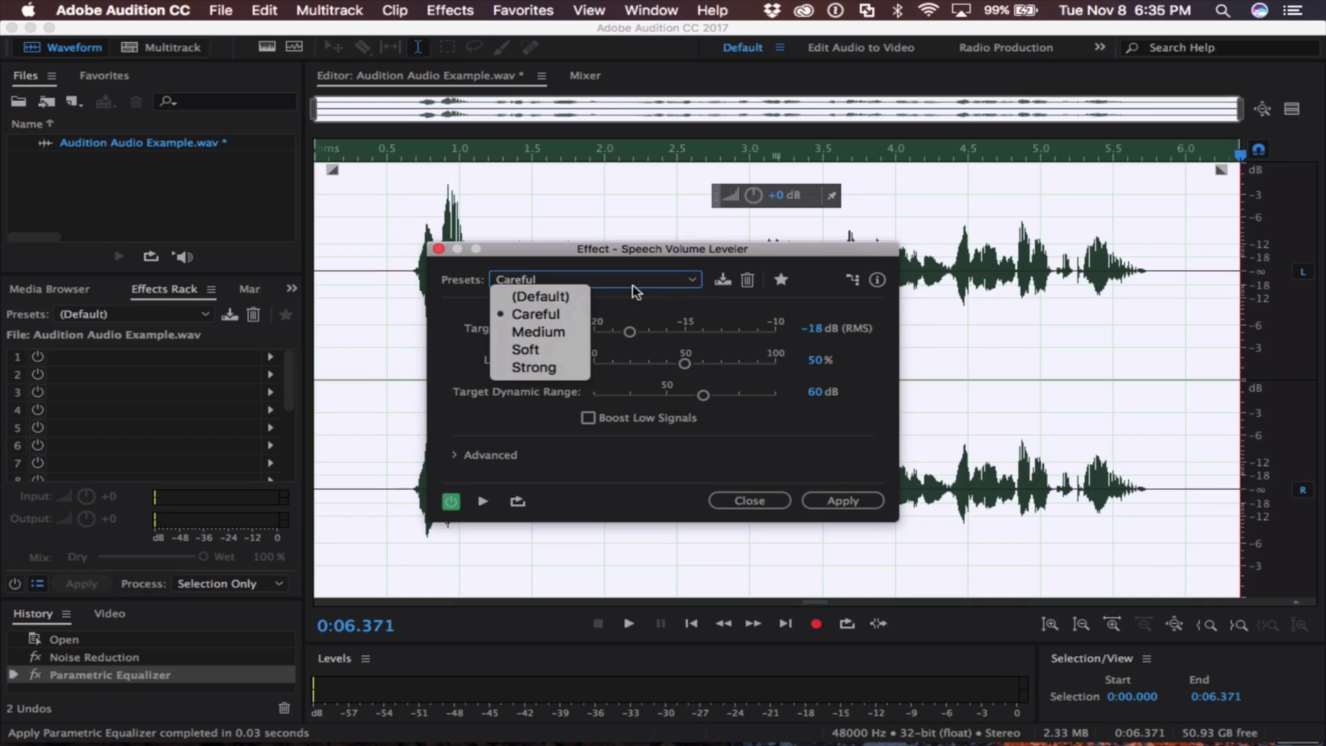
{"action": "left_click", "coordinate": [546, 312]}
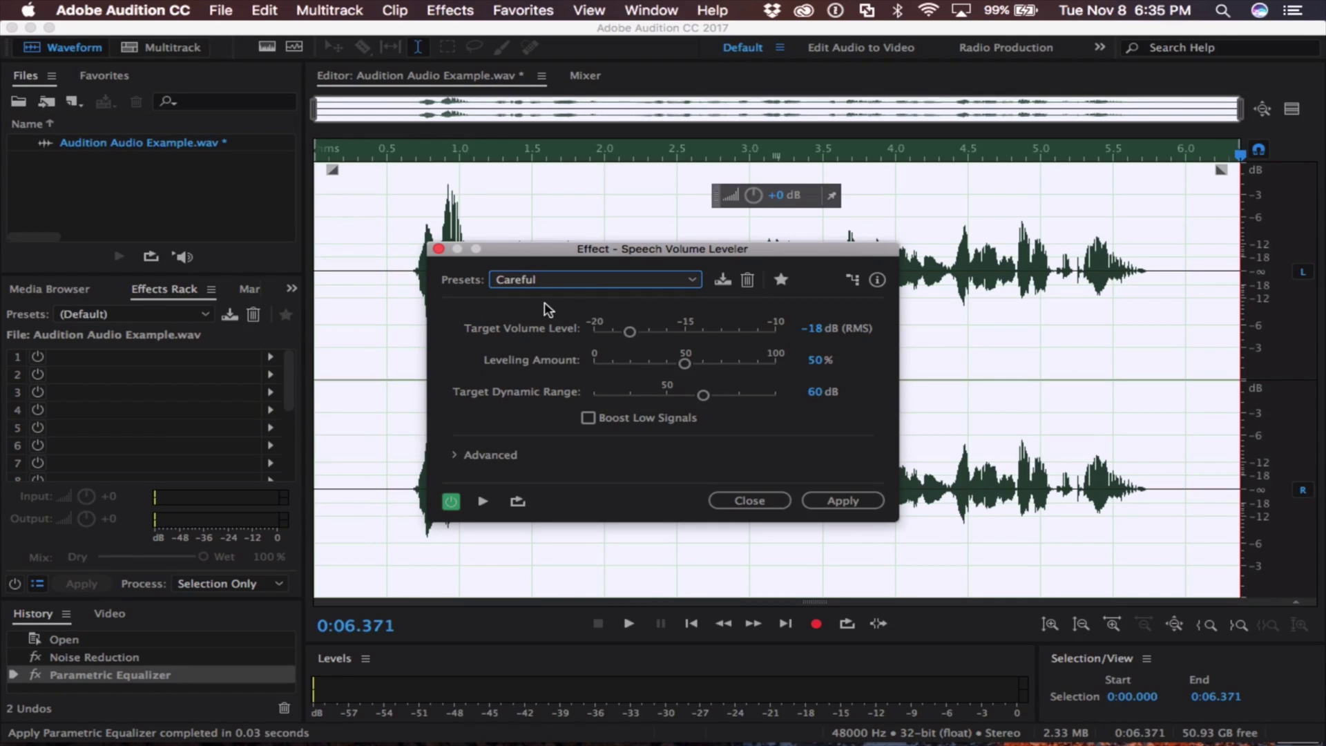
{"action": "left_click", "coordinate": [842, 499]}
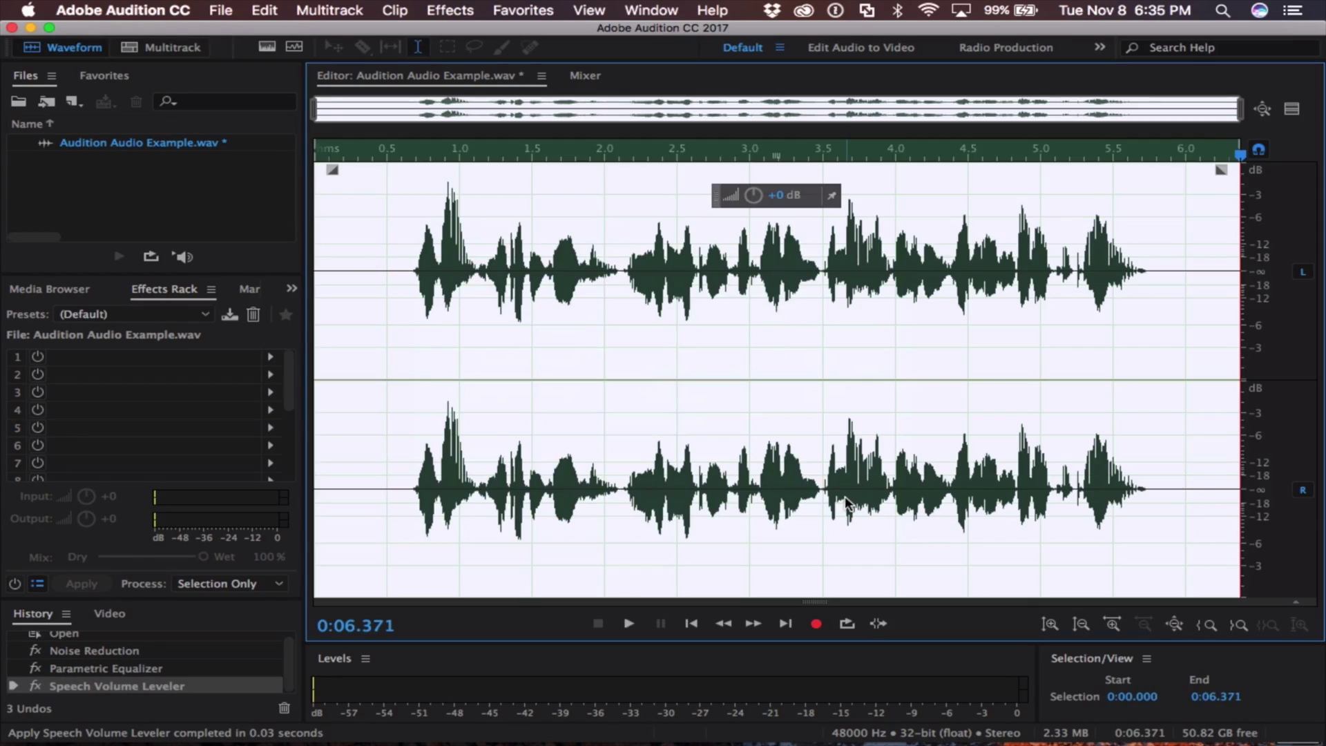
{"action": "key", "text": "Home"}
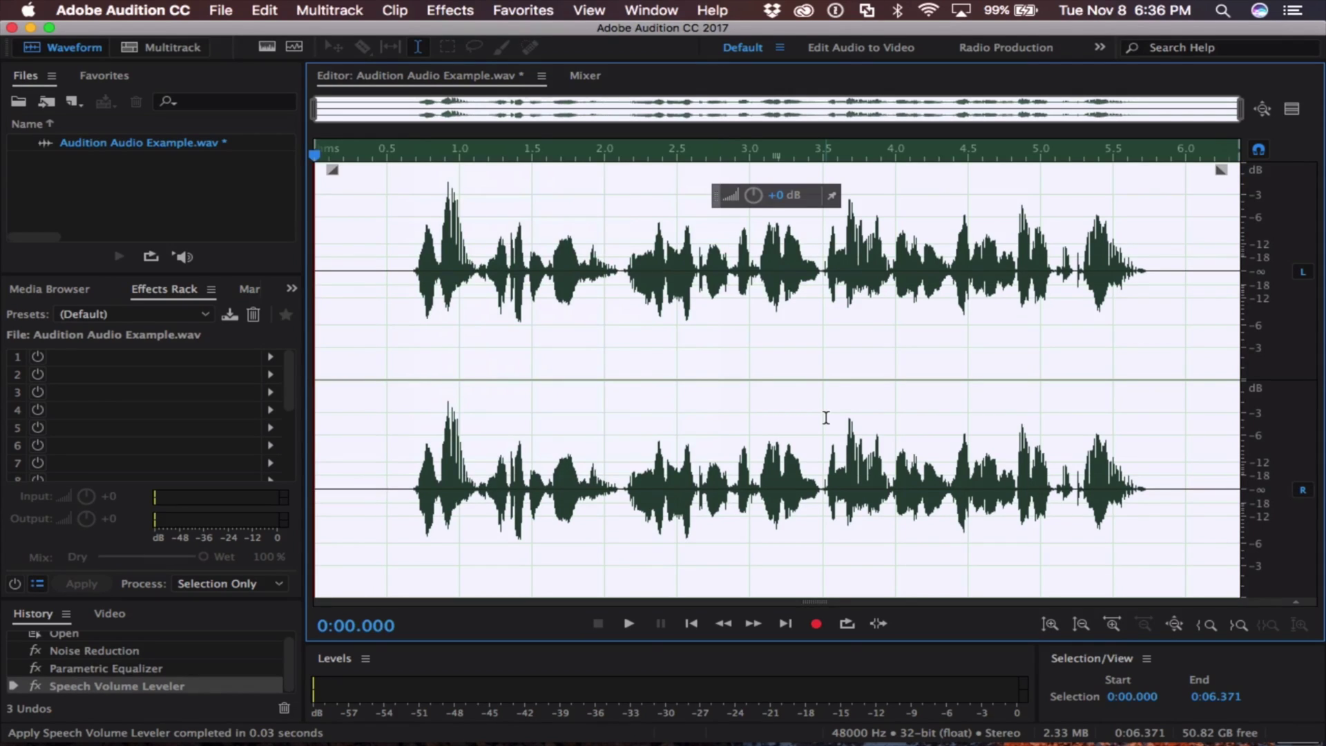
Apply the Hard Limiter with its Limit to -3dB preset to the recording.
{"action": "left_click", "coordinate": [472, 7]}
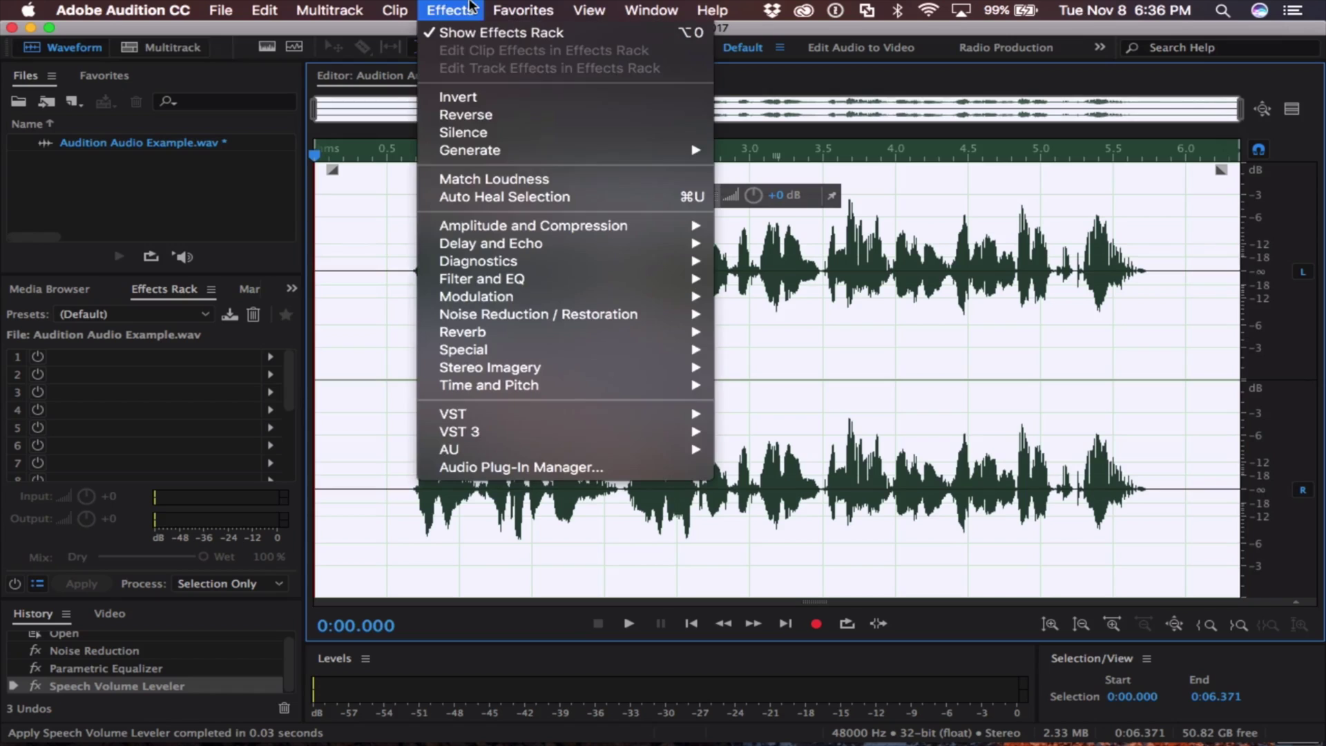
{"action": "mouse_move", "coordinate": [495, 225]}
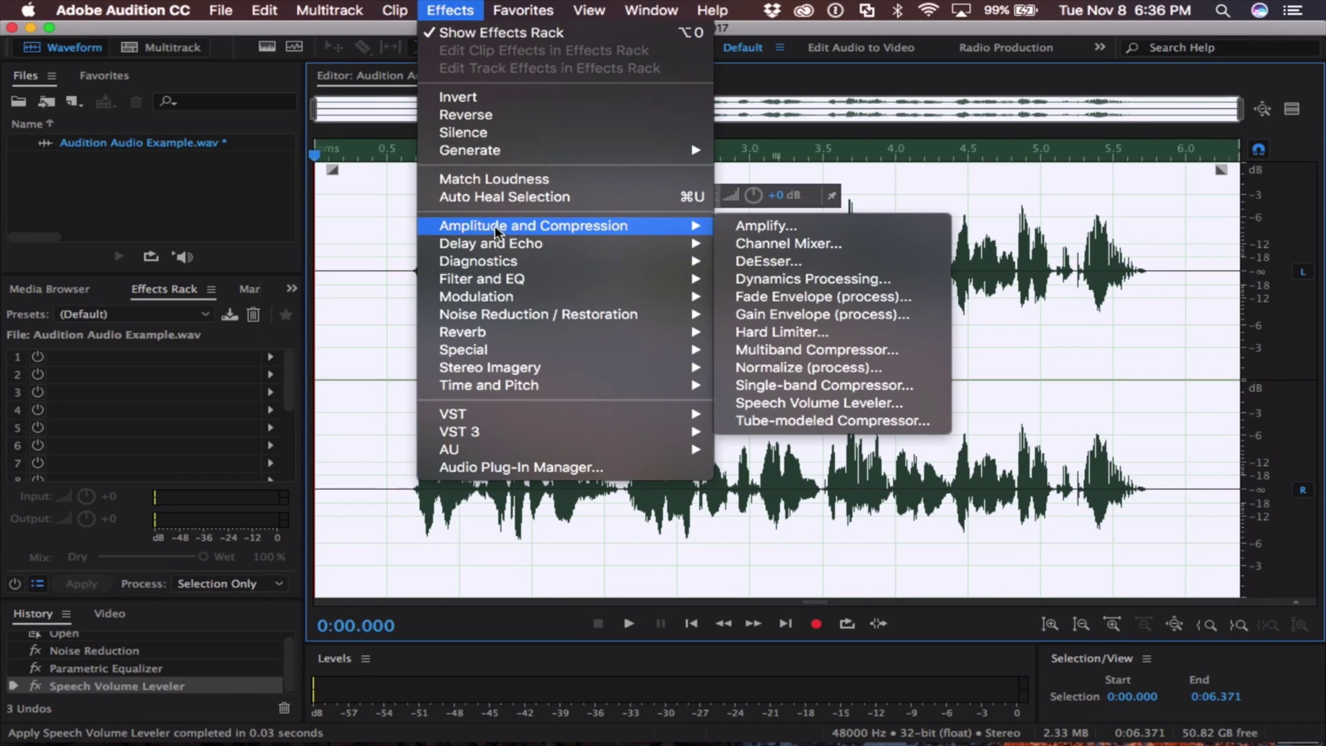
{"action": "left_click", "coordinate": [785, 331]}
{"action": "left_click", "coordinate": [660, 267]}
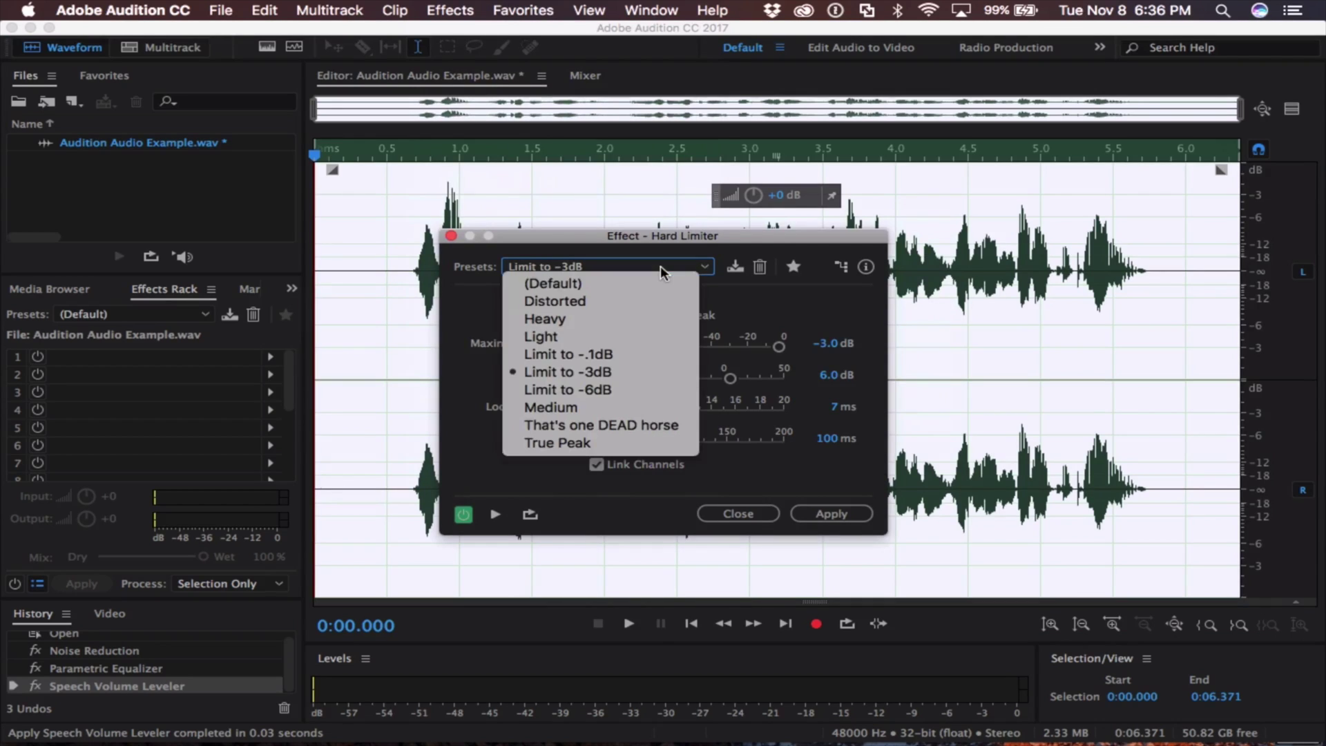
{"action": "left_click", "coordinate": [598, 374]}
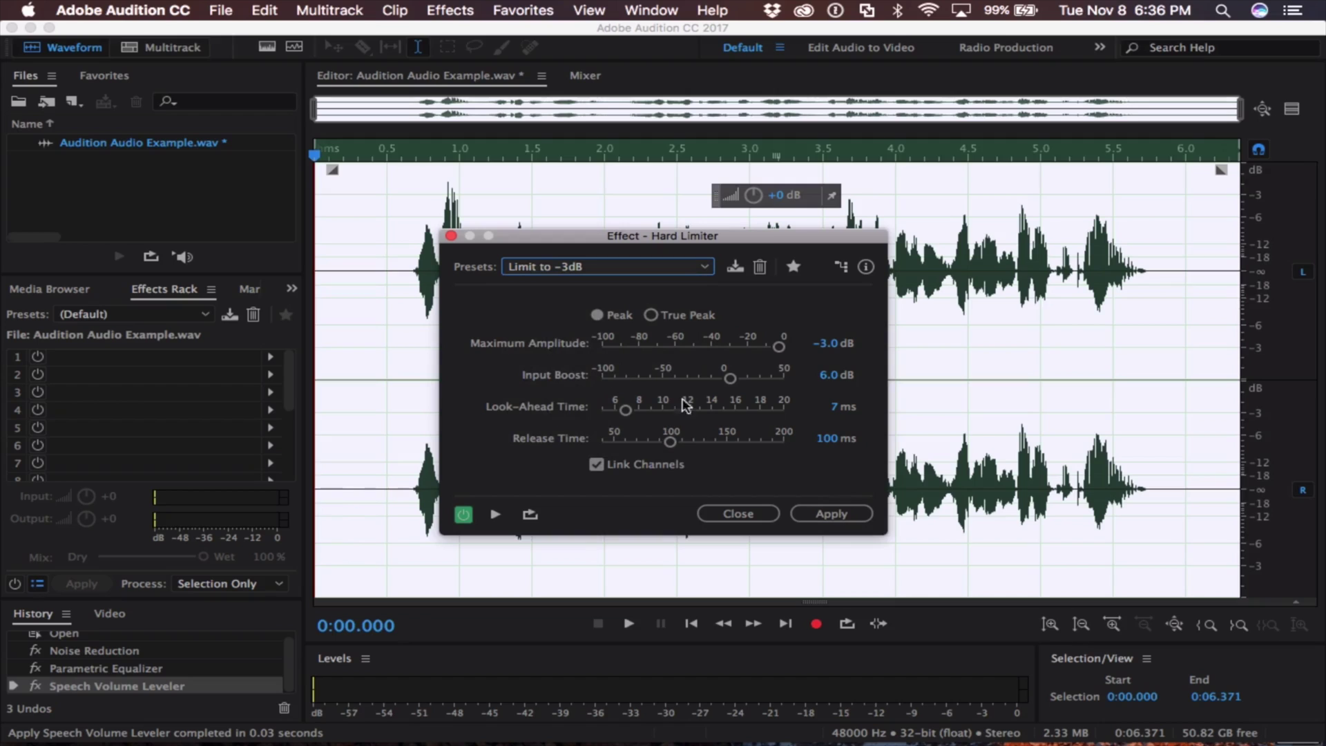
{"action": "left_click", "coordinate": [827, 515]}
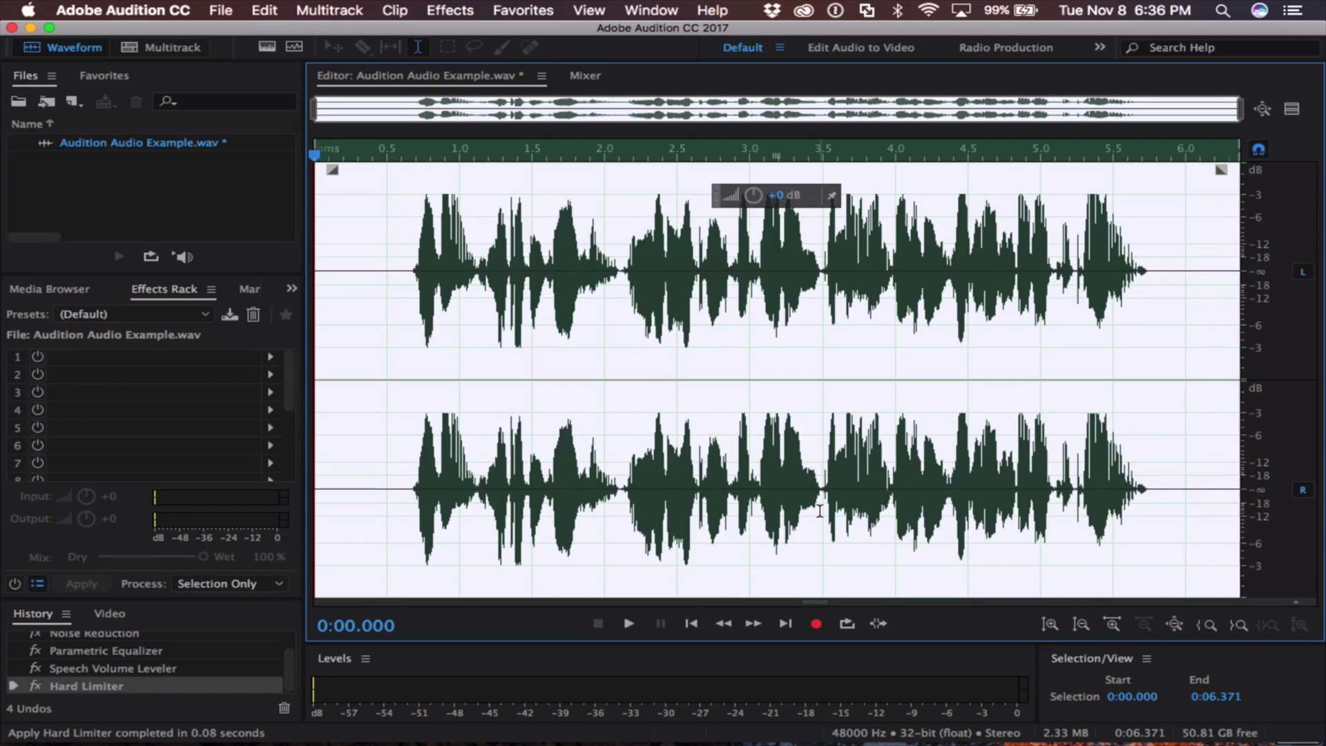
{"action": "left_click", "coordinate": [628, 624]}
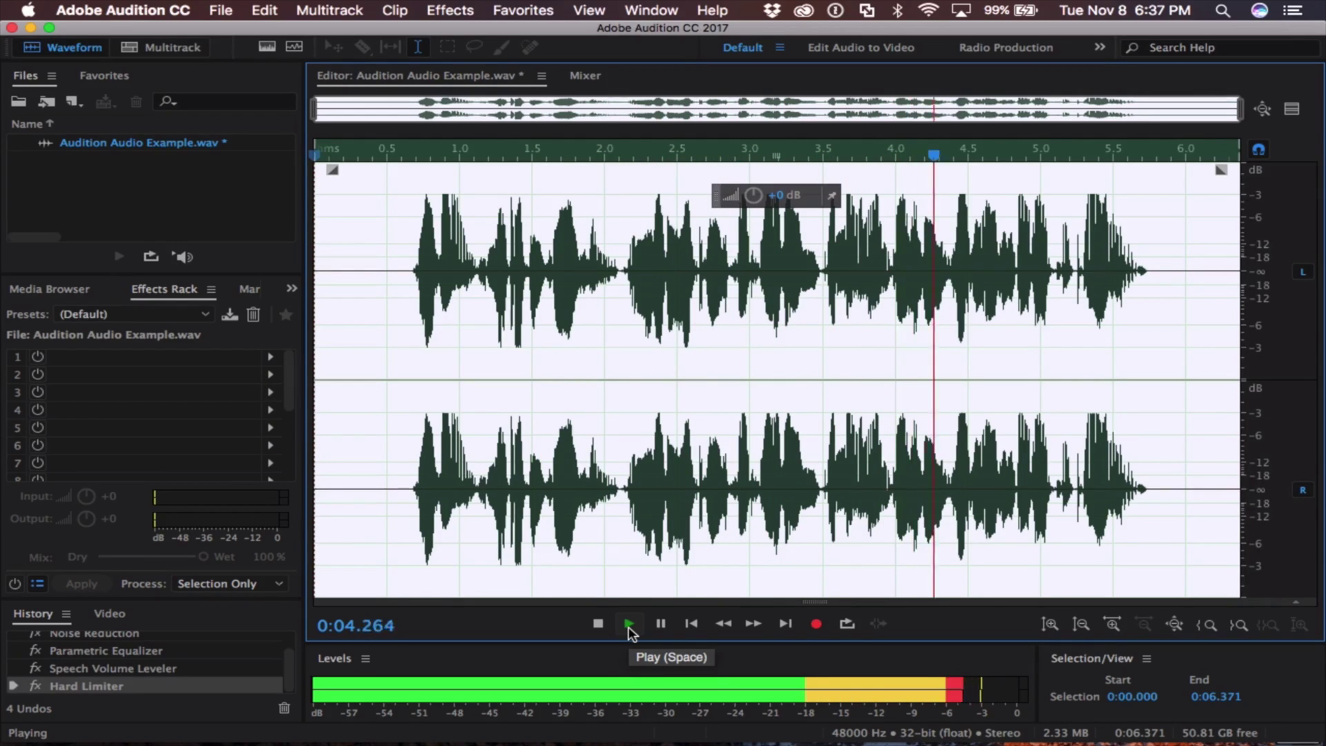
{"action": "left_click", "coordinate": [598, 624]}
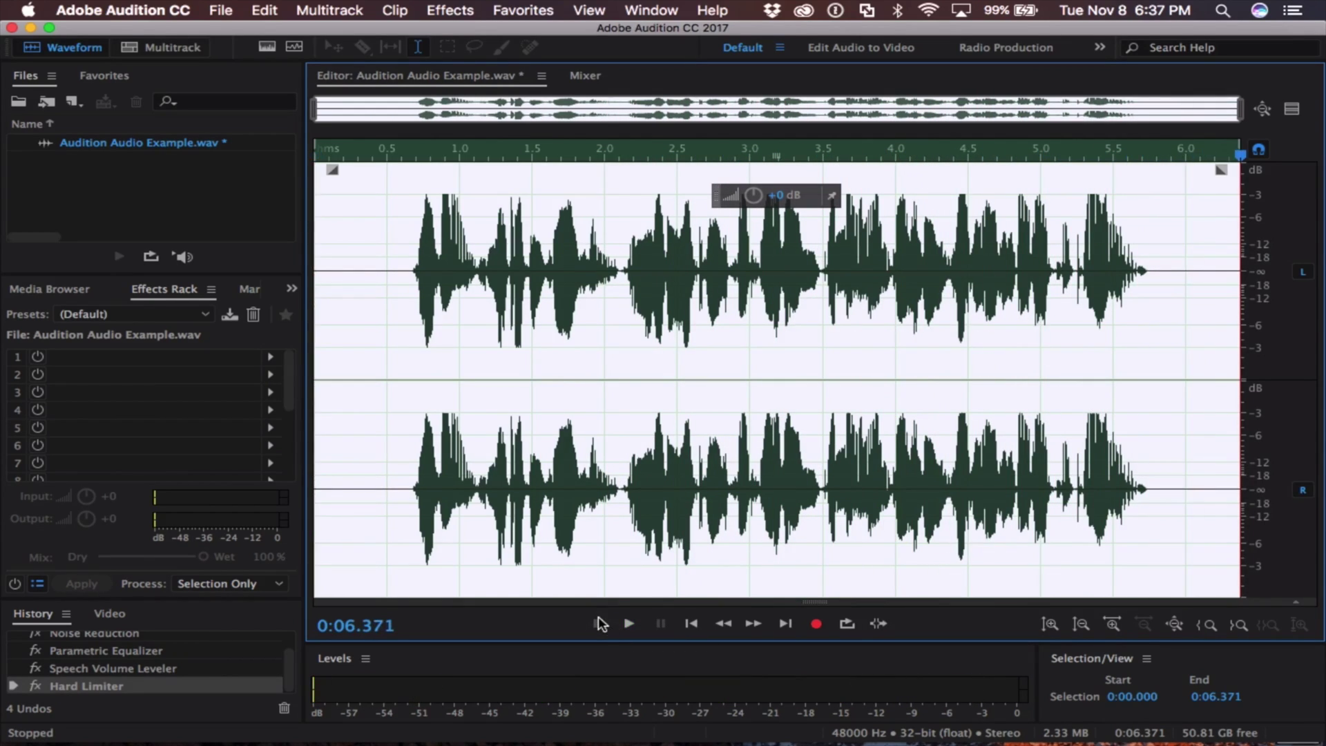